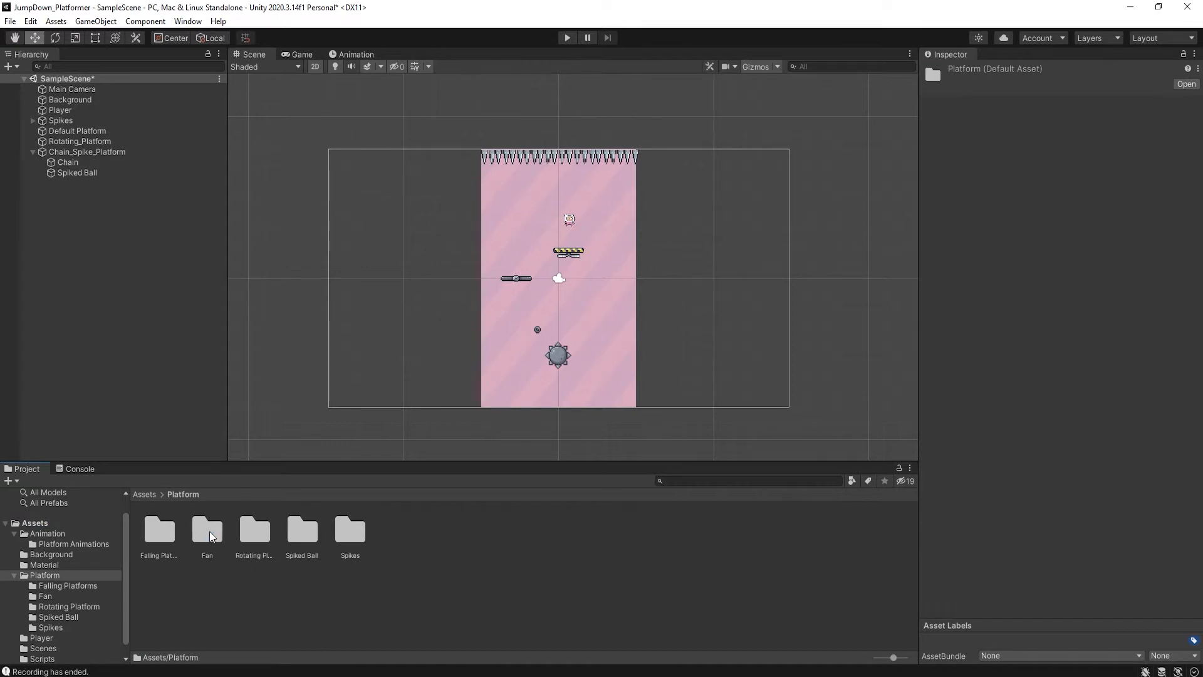
Slice the On (24x8) sprite sheet in the Fan folder using the Automatic type and apply the slicing
double_click(208, 532)
click(202, 532)
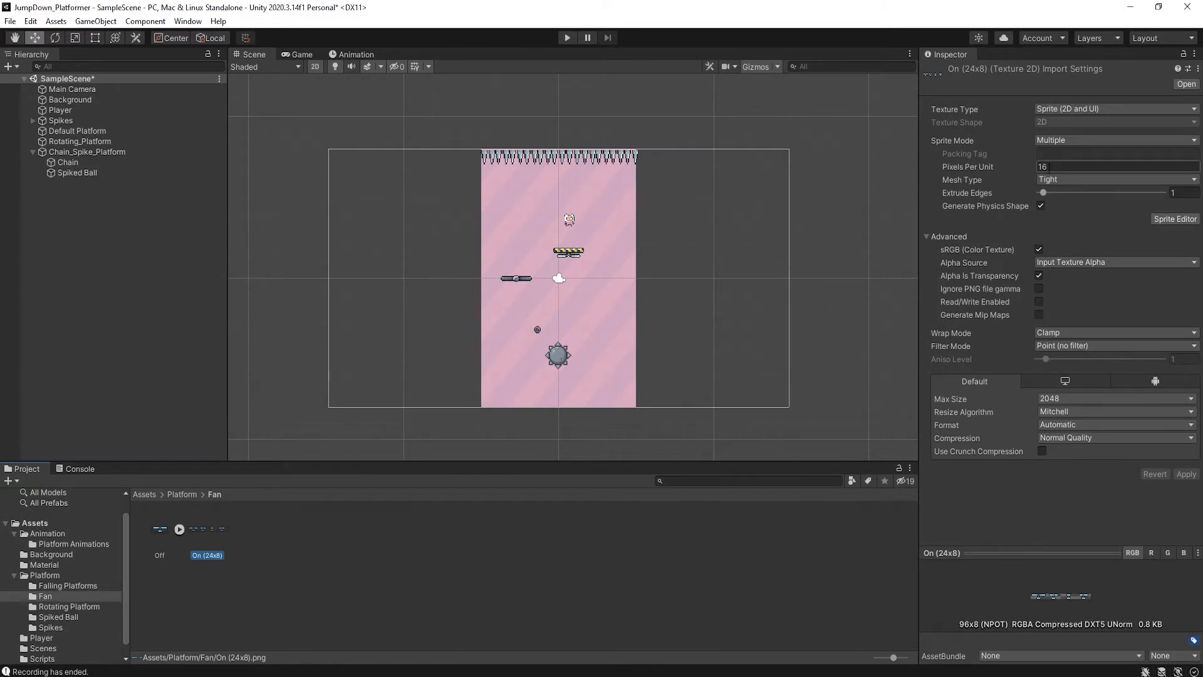
mouse_move(1020, 167)
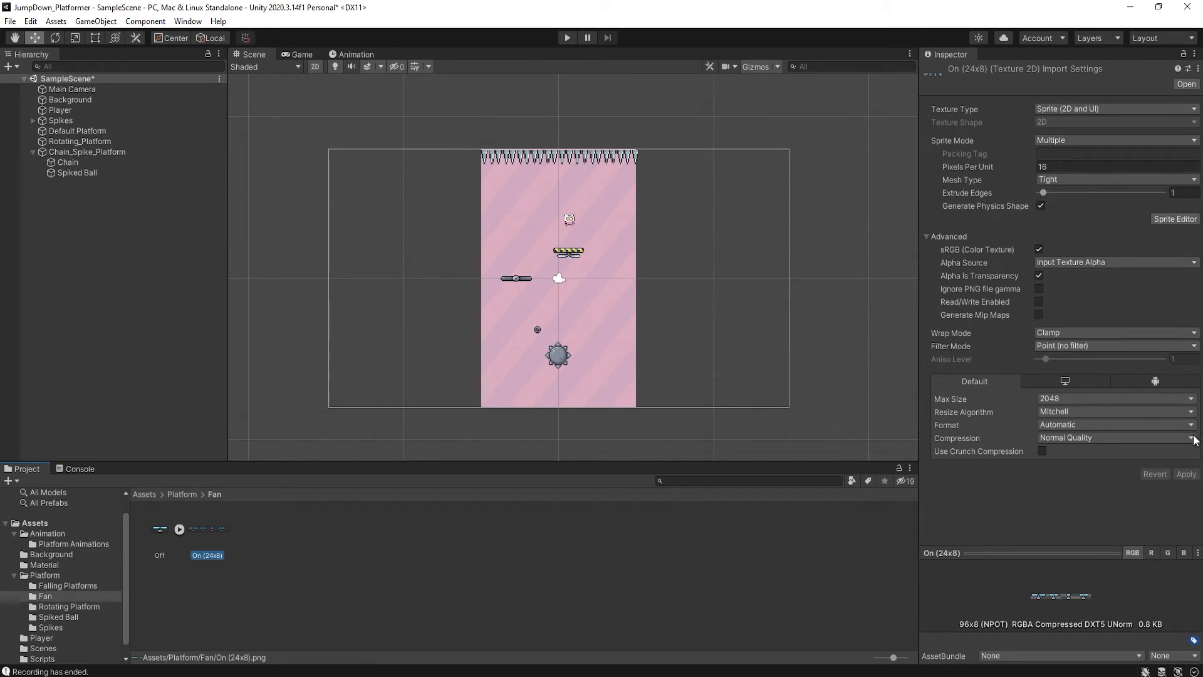
click(1162, 224)
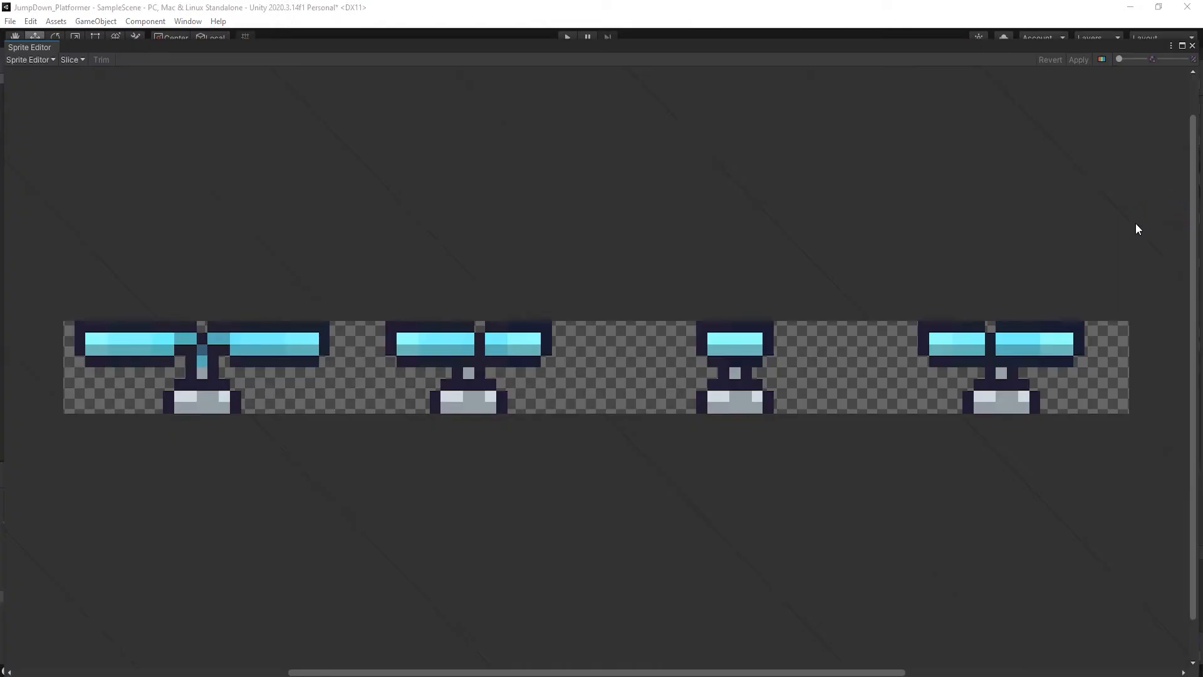
click(70, 60)
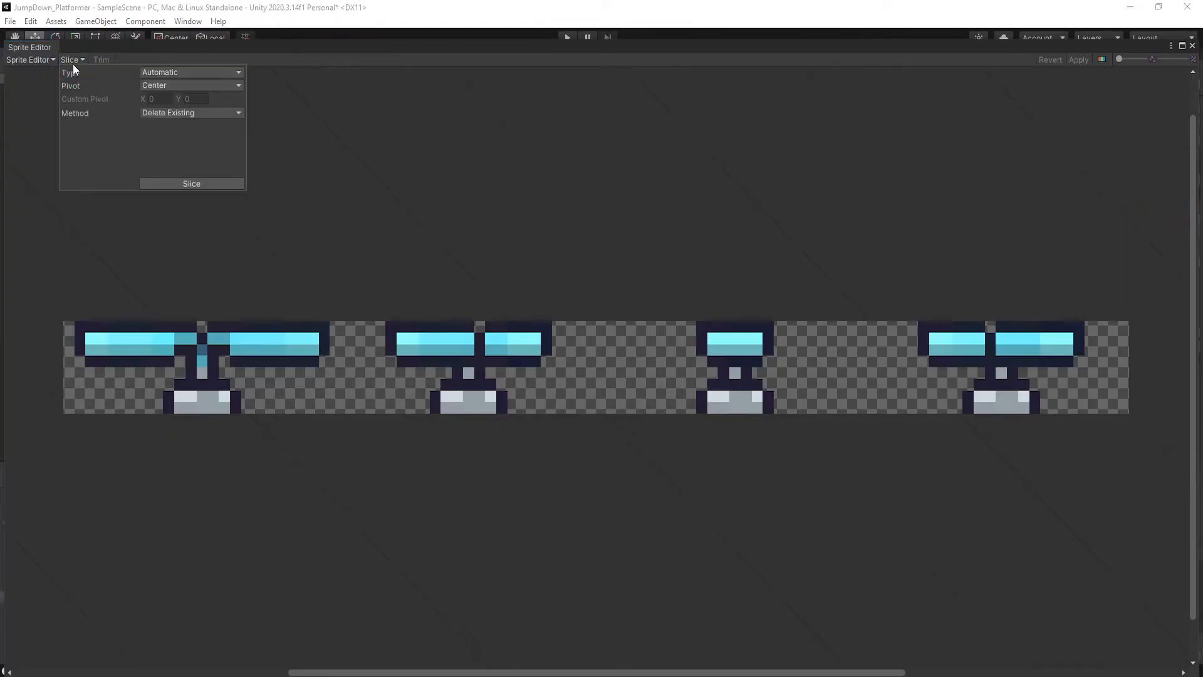
click(176, 183)
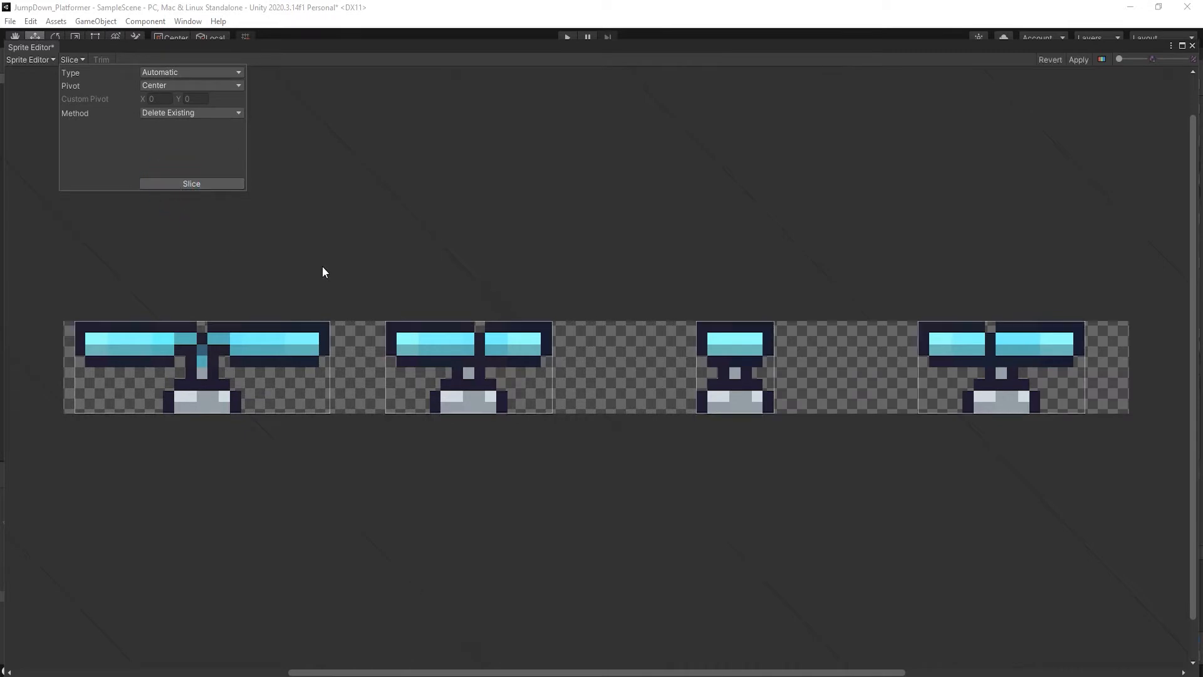
click(1078, 60)
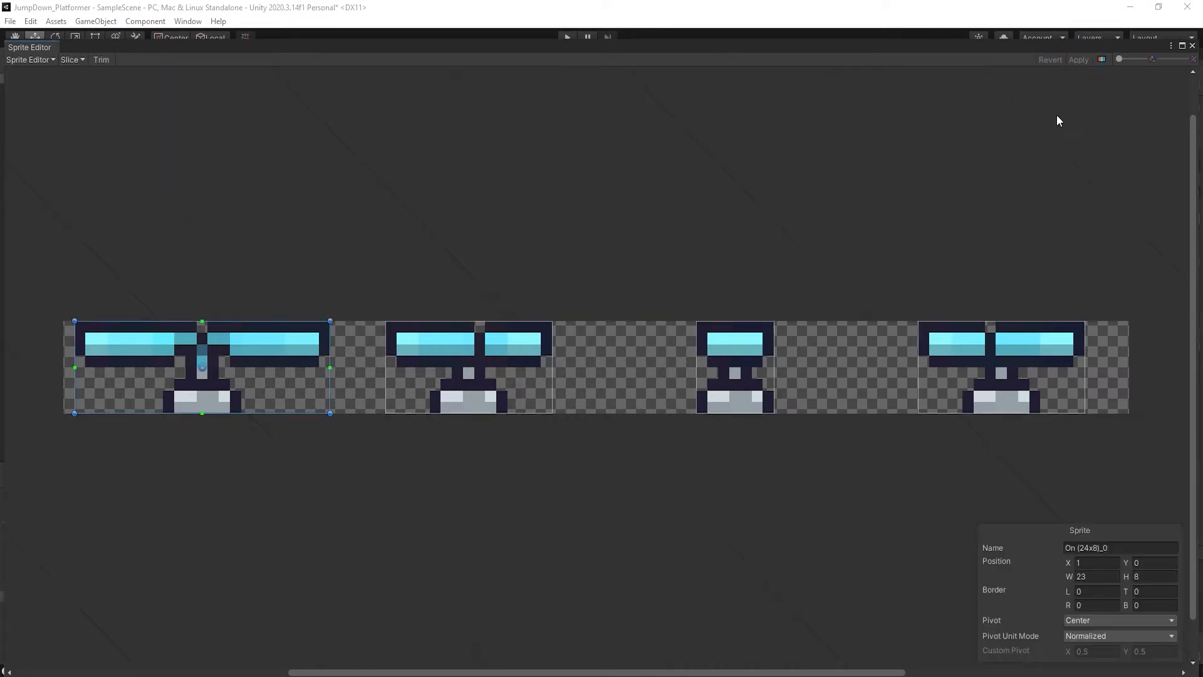
click(1192, 46)
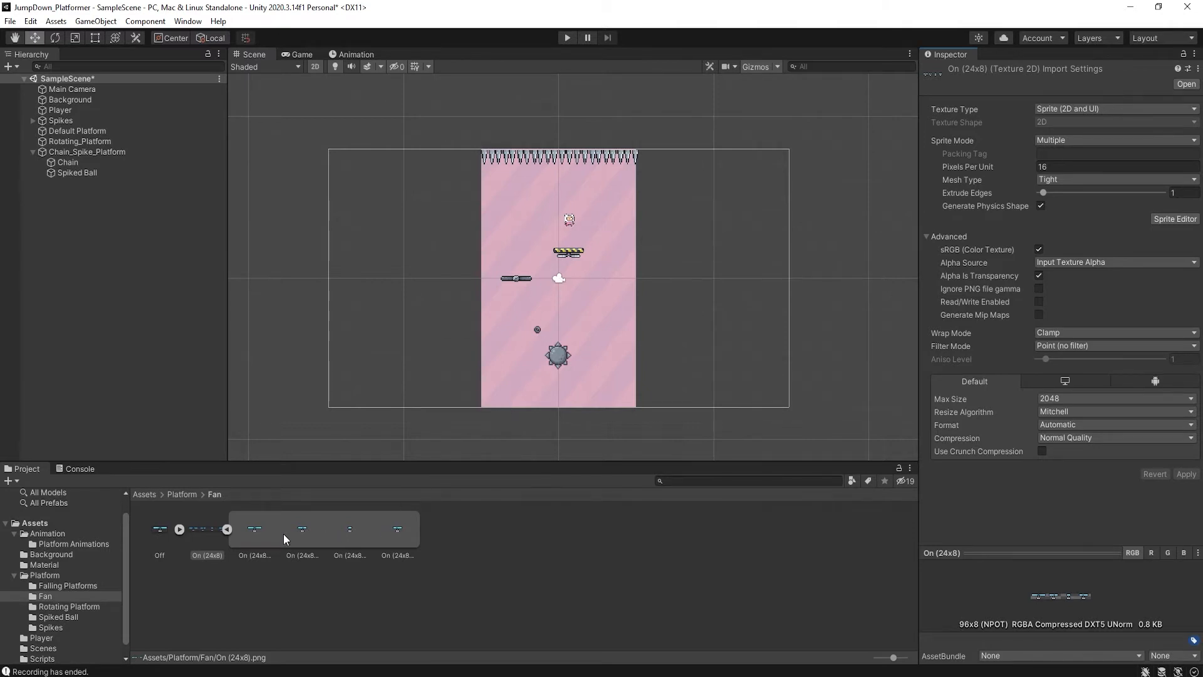
Add the first sliced fan sprite, On (24x8)_0, to the scene as a new root-level object
click(256, 531)
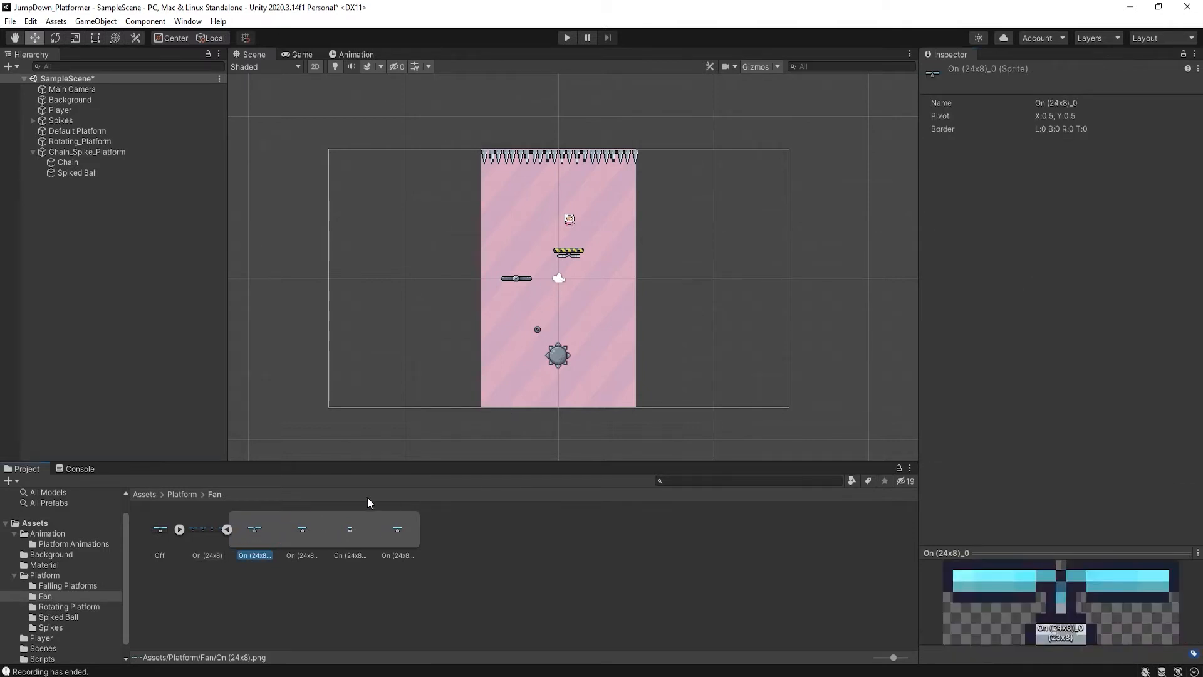
click(256, 537)
drag(256, 537, 156, 341)
drag(73, 191, 72, 192)
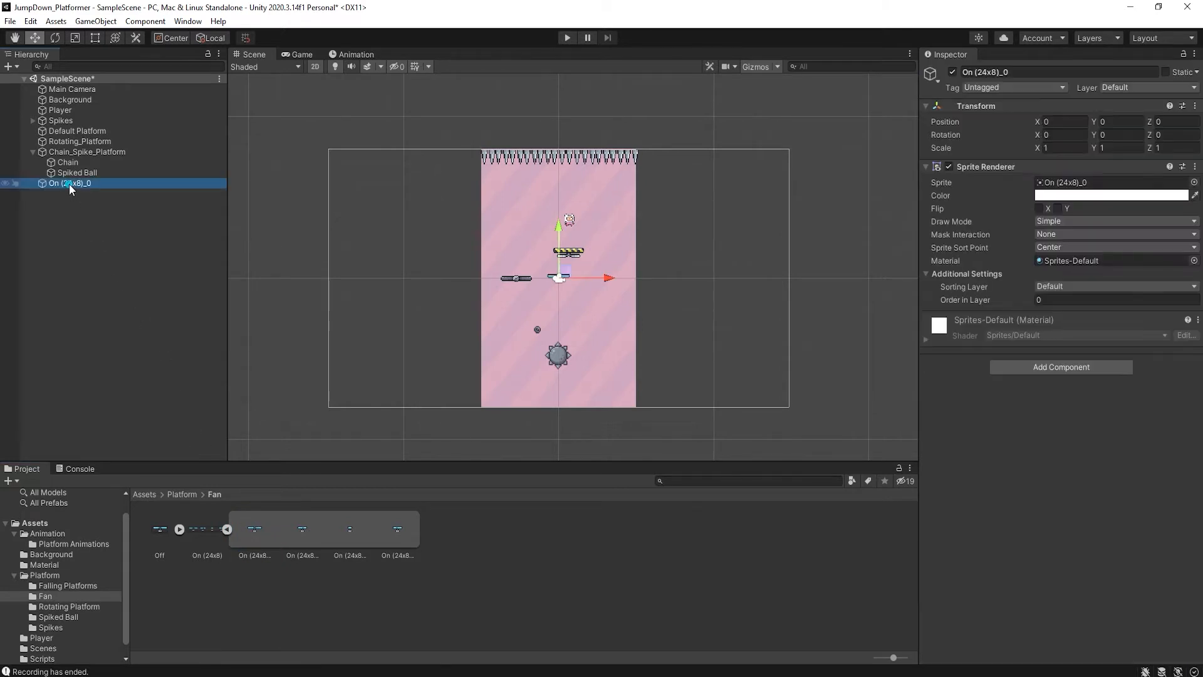
Rename the new fan sprite object as Fan_Platform
click(1017, 73)
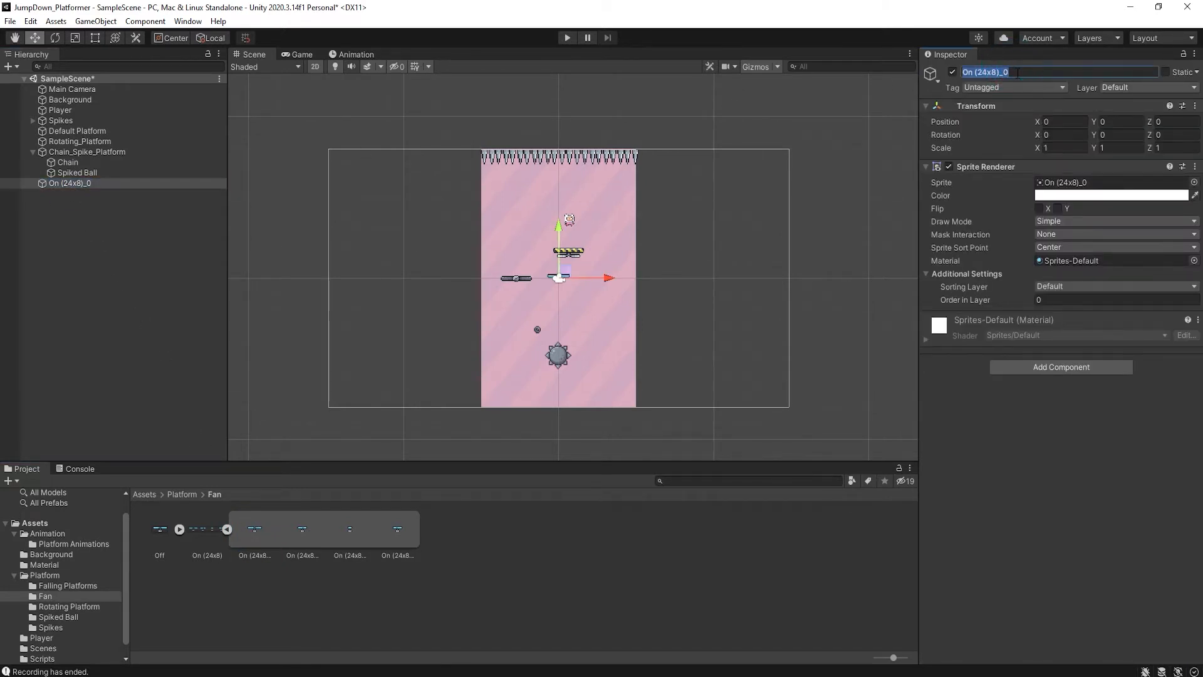
key(BackSpace)
text(Fan_Platform)
key(Return)
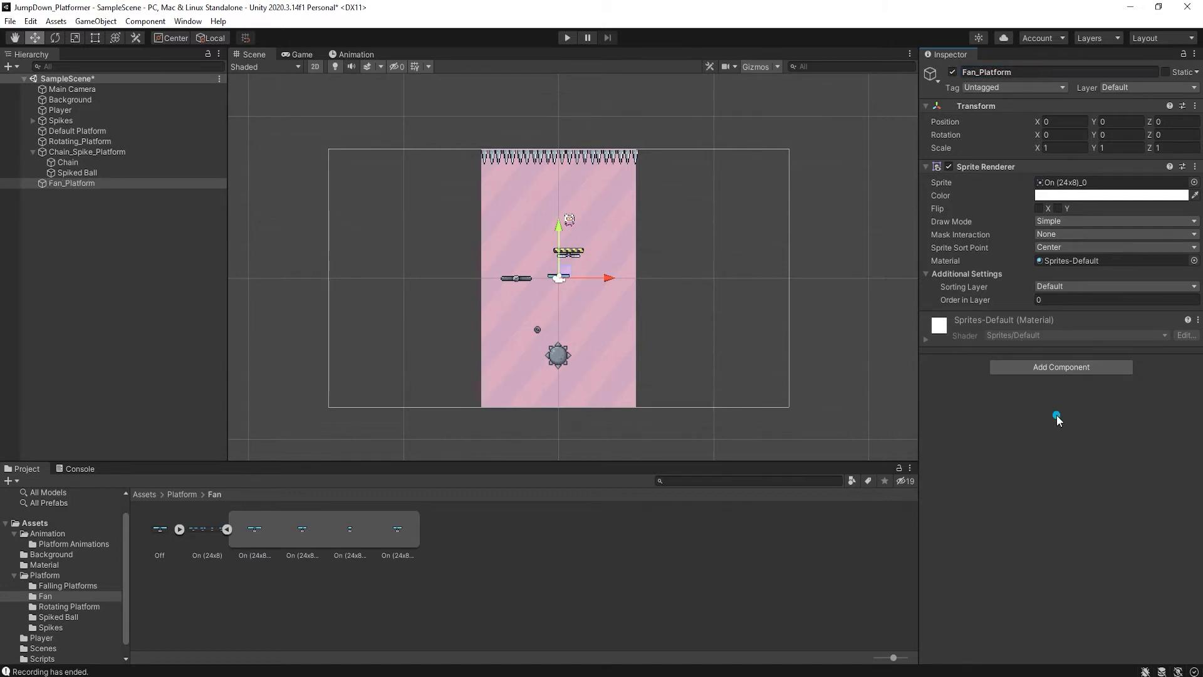
Select Fan_Platform and dock the Animation window beneath the Scene view so both are visible
click(59, 188)
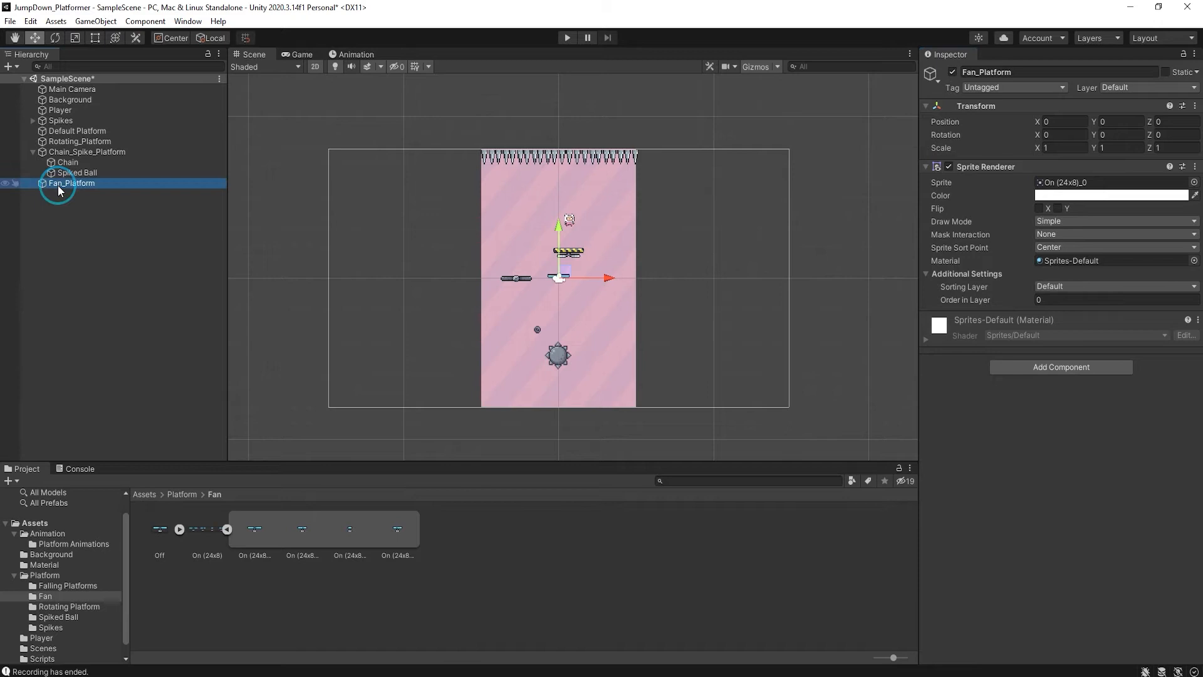
click(349, 53)
drag(349, 52, 305, 389)
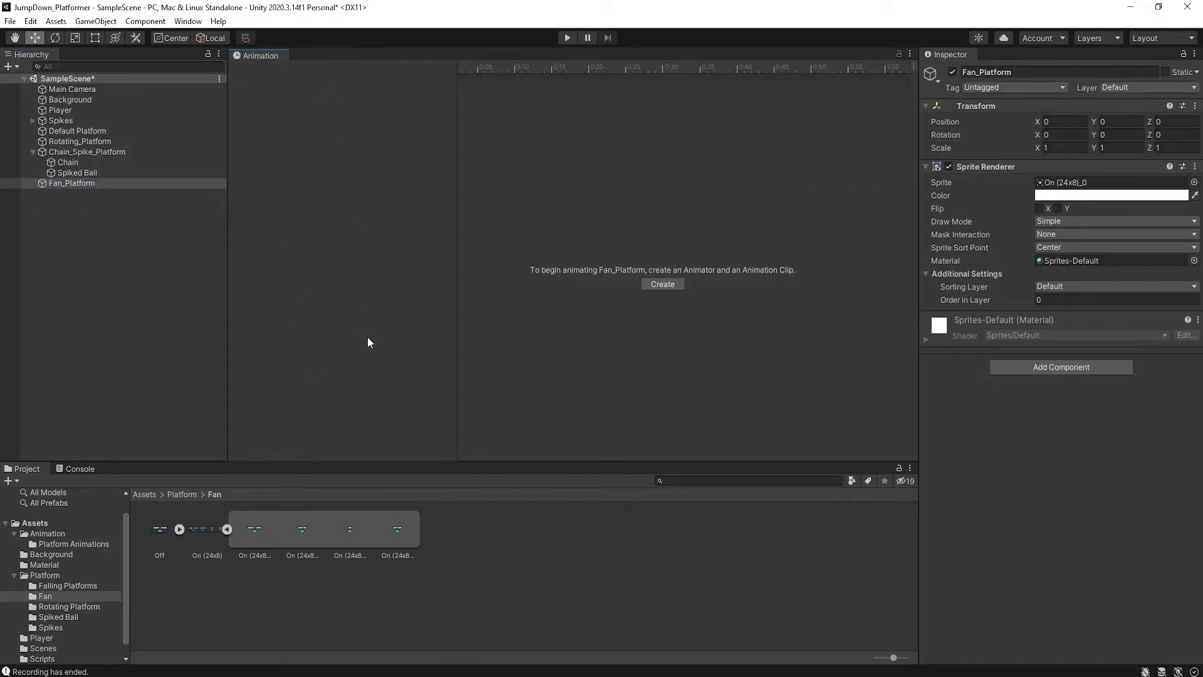
drag(367, 342, 491, 363)
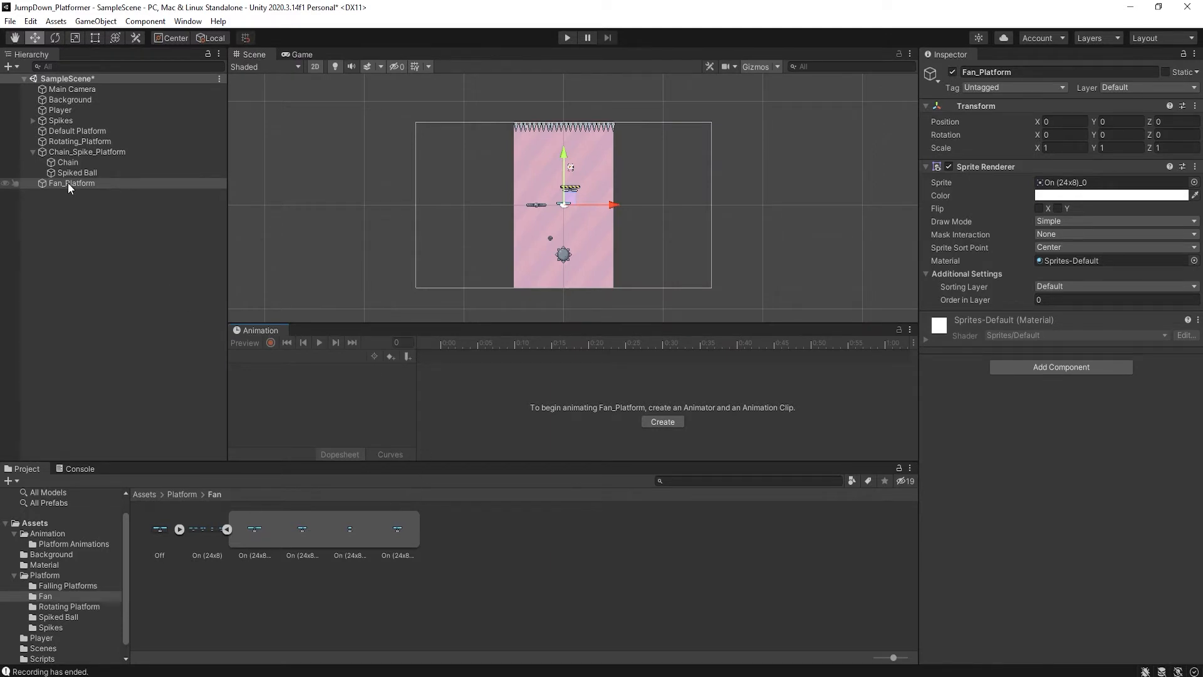
Create an animation clip named Fan_Idle for Fan_Platform in the Assets/Animation/Platform Animations folder
click(653, 422)
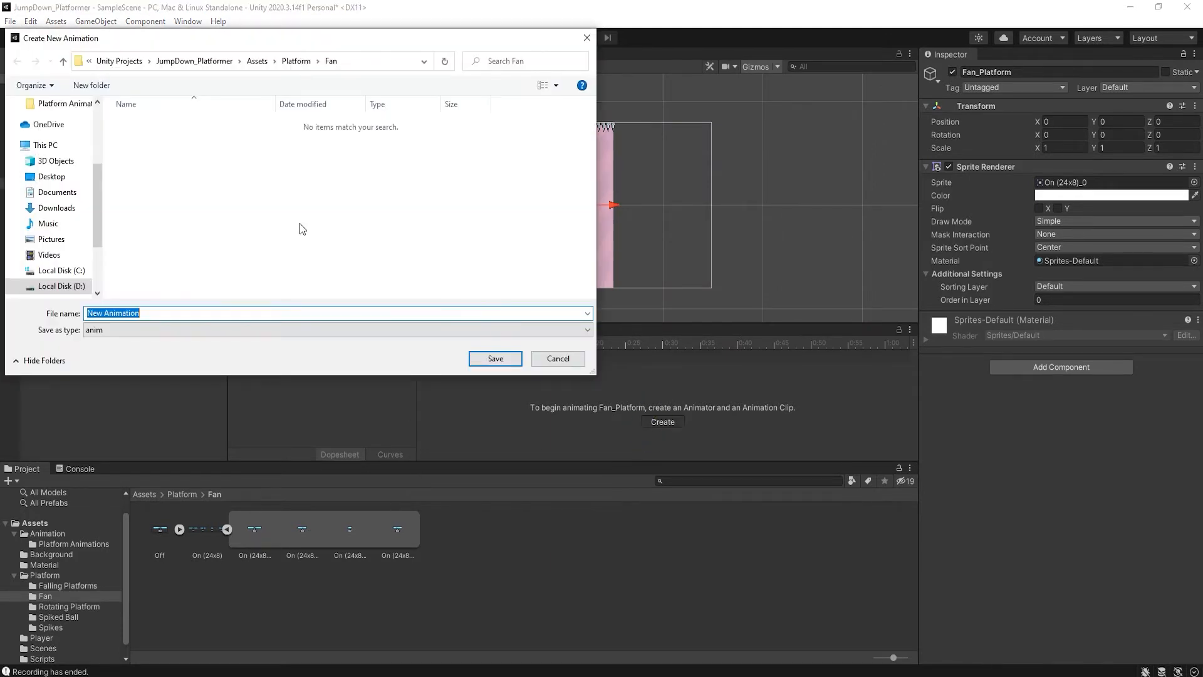
click(258, 62)
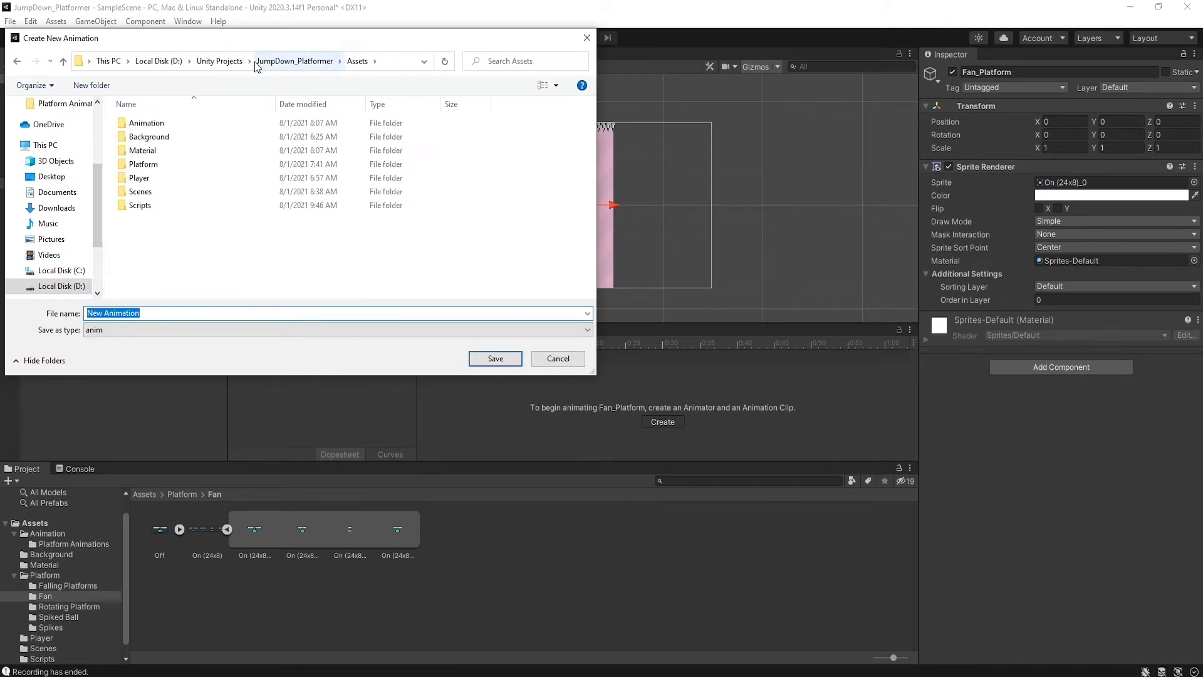
double_click(156, 123)
double_click(143, 123)
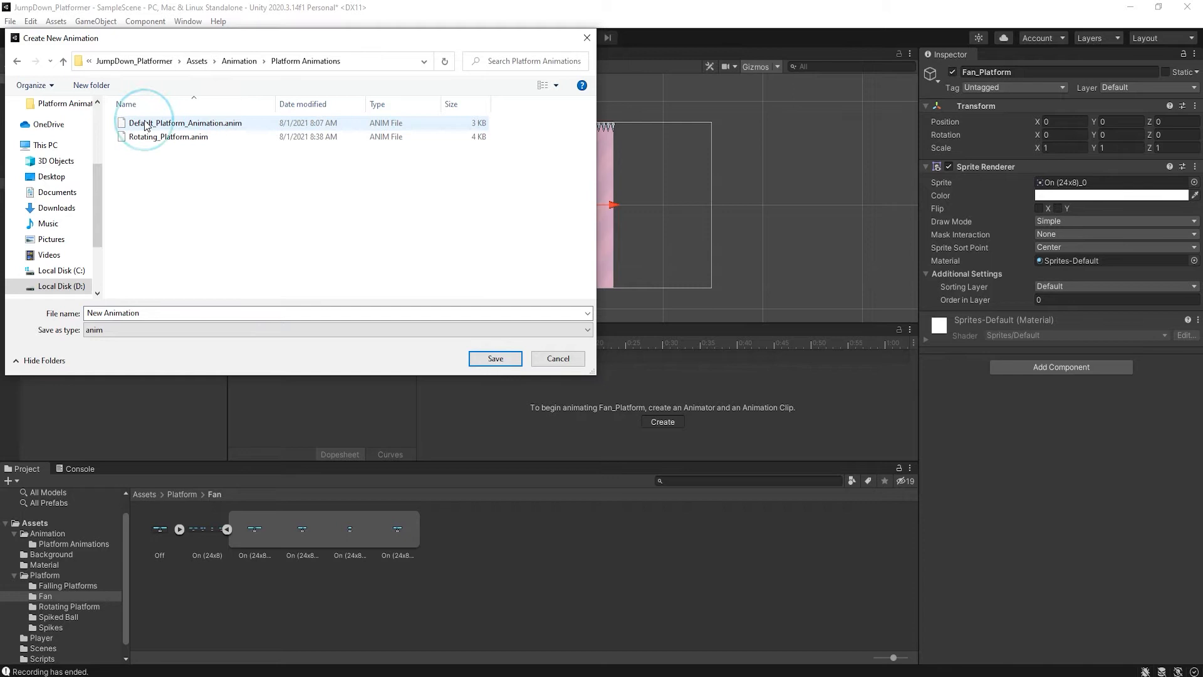
click(153, 311)
text(Fa)
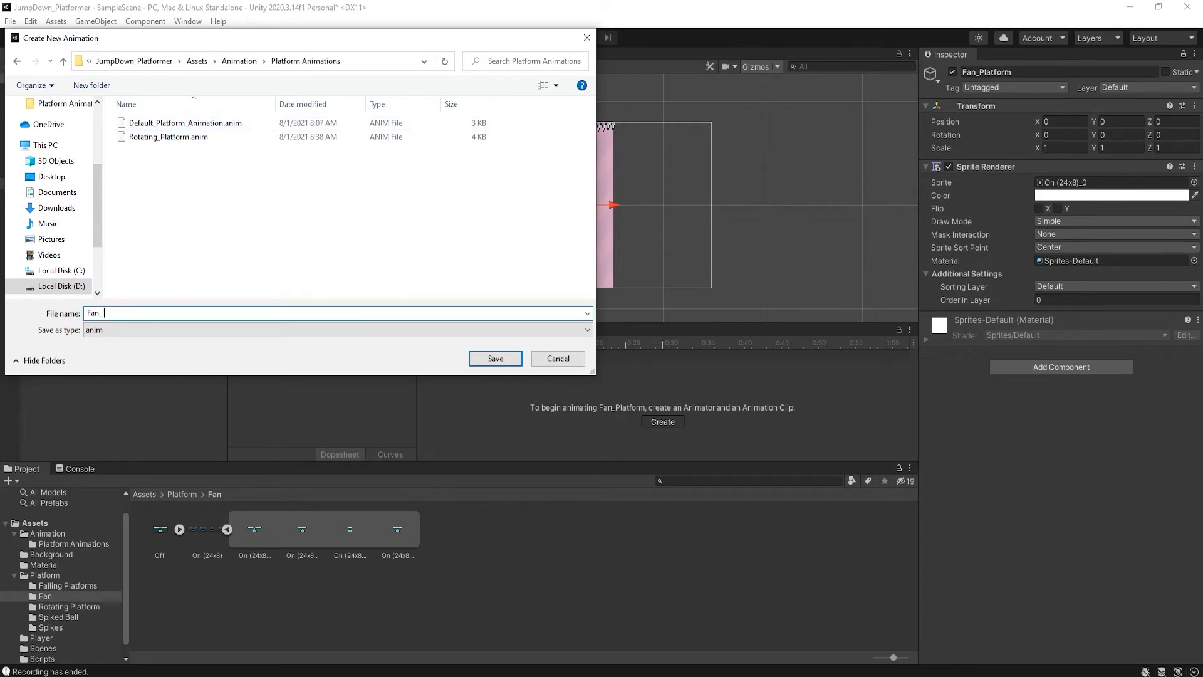
text(n_Idle)
click(480, 358)
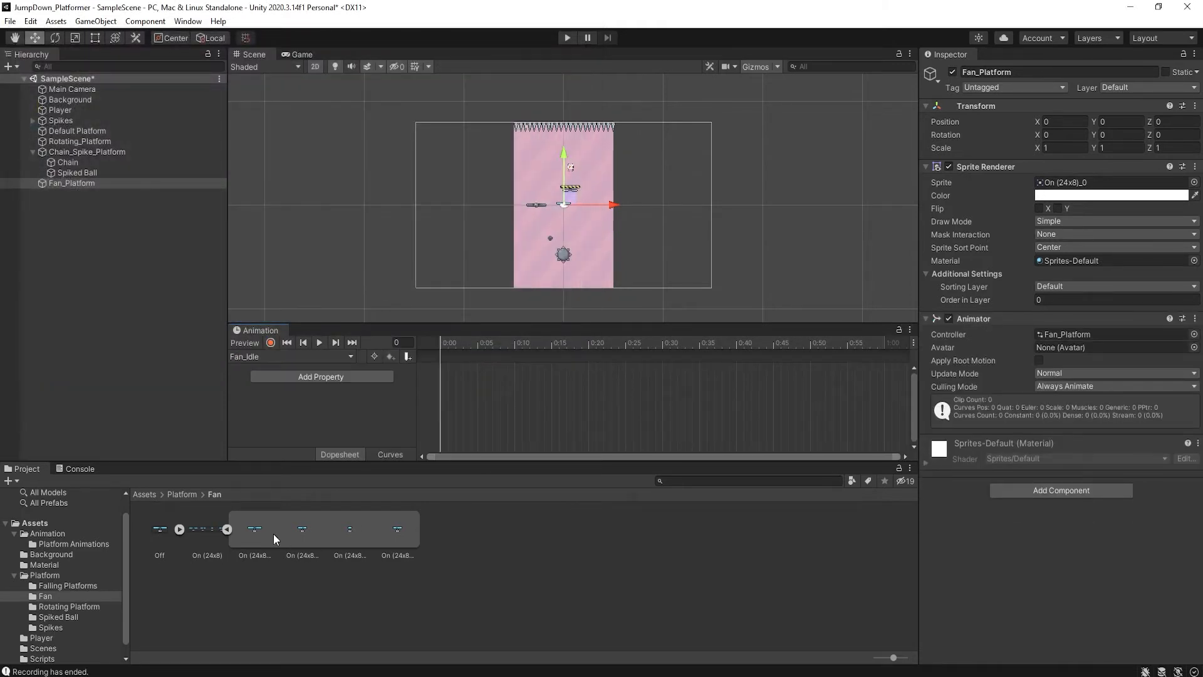
Add the sprite On (24x8)_0 as a keyframe at 0:00 in Fan_Idle and preview the clip
drag(255, 533, 399, 411)
drag(441, 370, 441, 370)
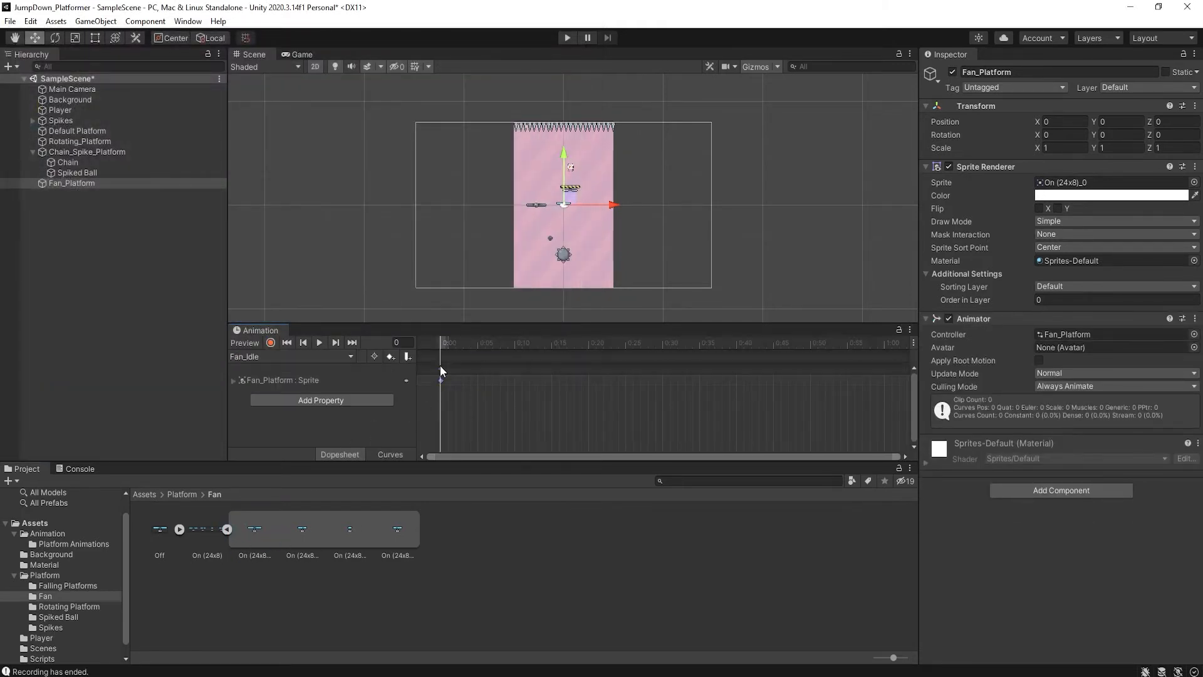
click(318, 343)
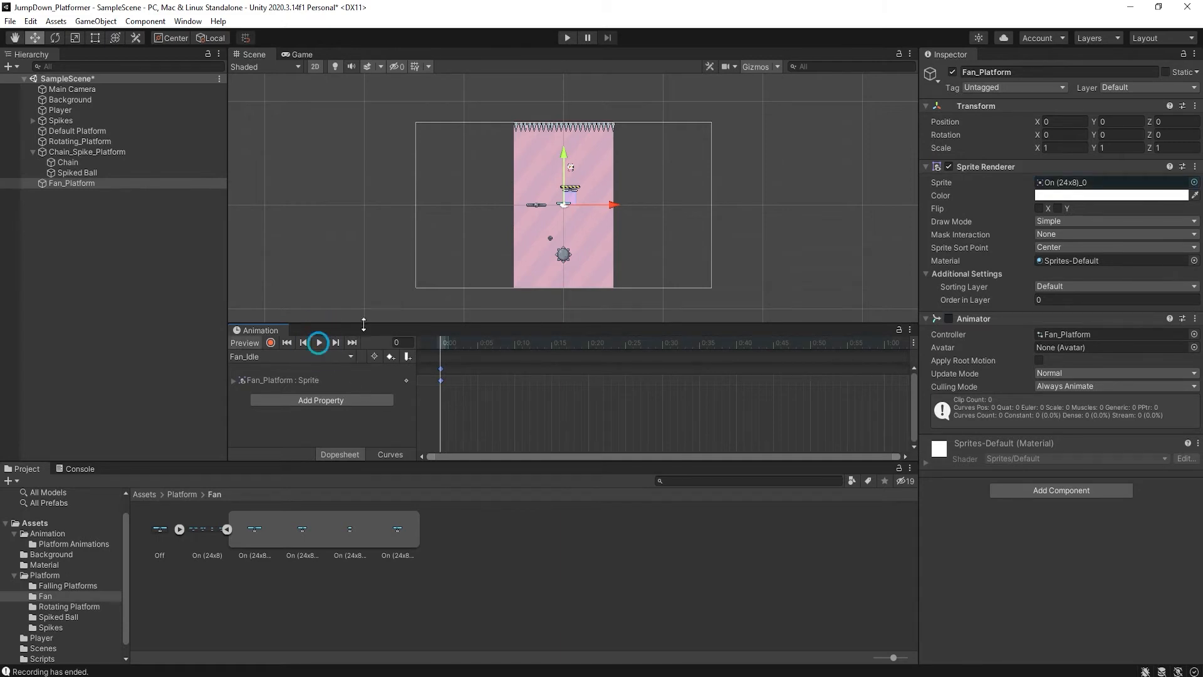
Move Fan_Platform away from the scene centre to about X 1.9, Y -1.76
drag(561, 154, 560, 179)
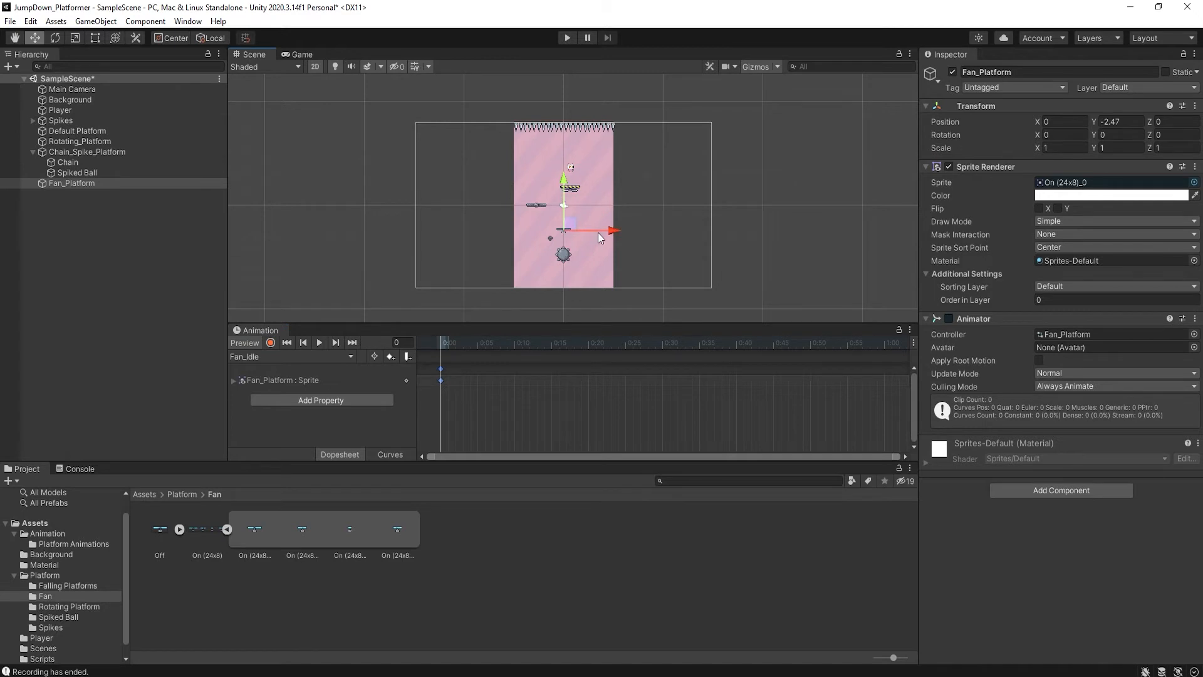
drag(598, 232, 616, 232)
scroll(551, 297, up, 8)
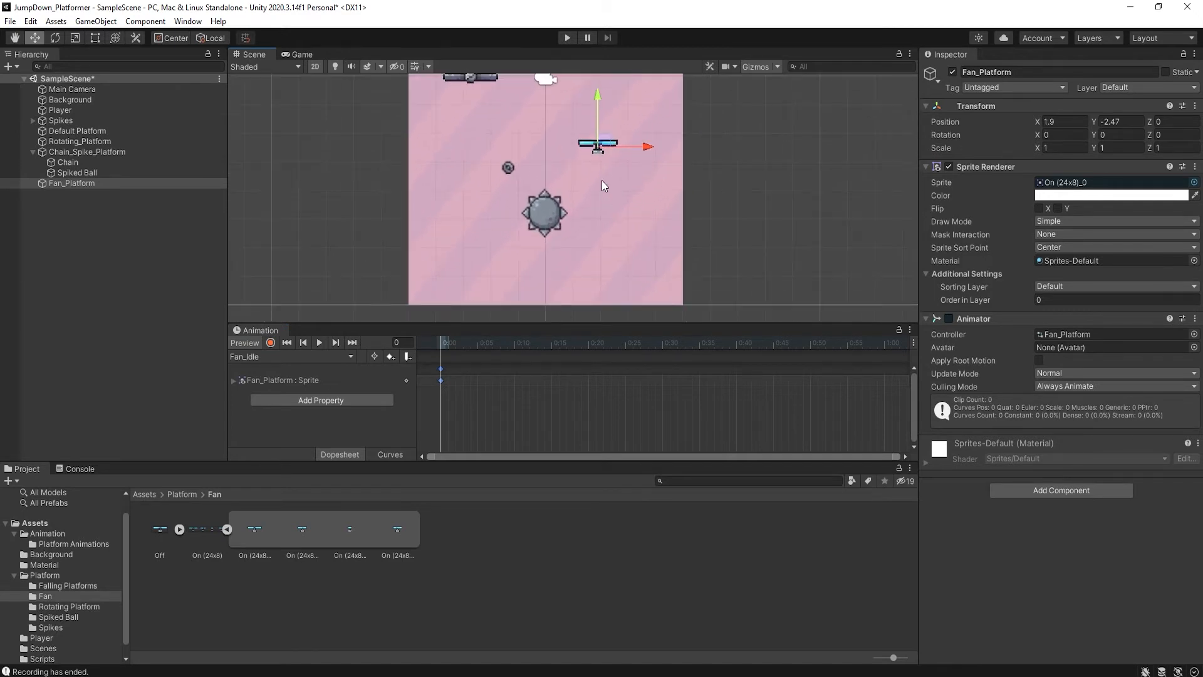
middle_drag(602, 185, 599, 256)
drag(598, 174, 594, 153)
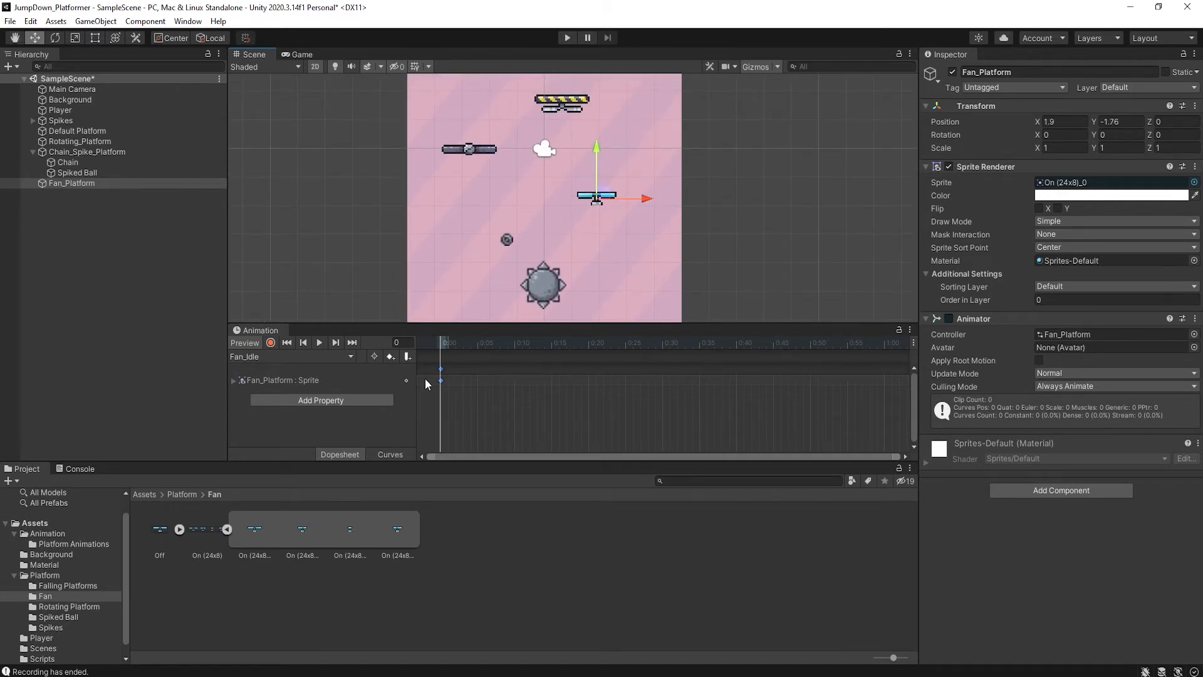
Create a second animation clip for Fan_Platform named Fan_On in the Platform Animations folder
click(63, 186)
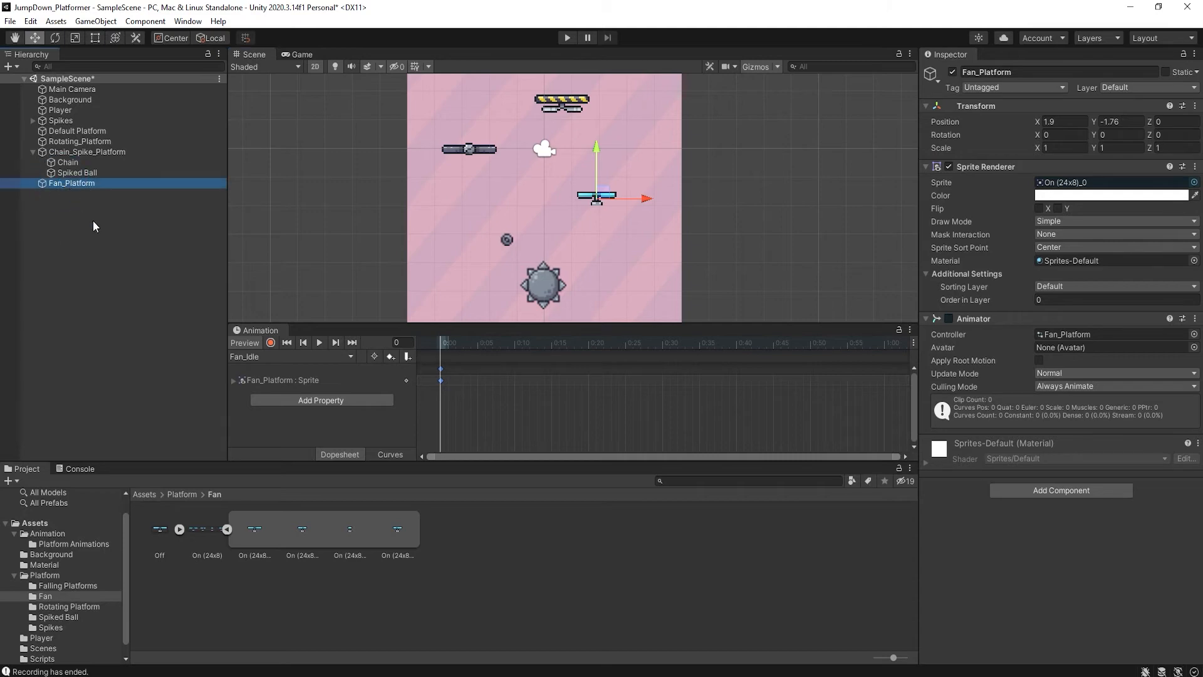
click(336, 356)
click(287, 386)
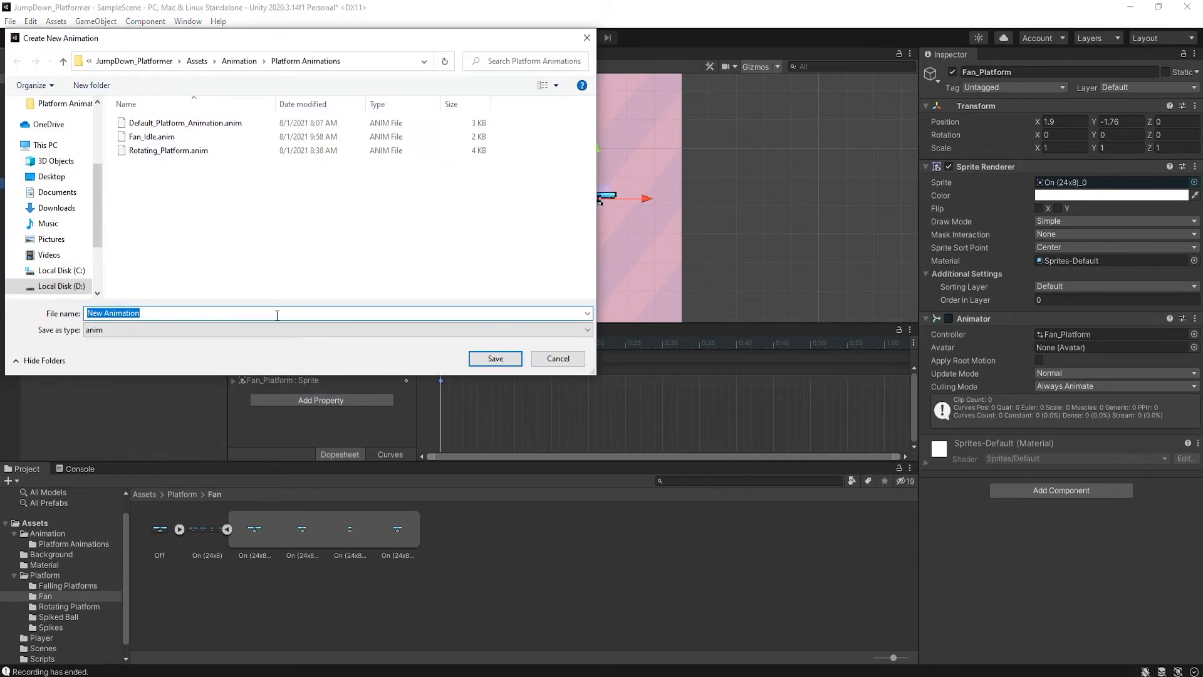
text(Fan)
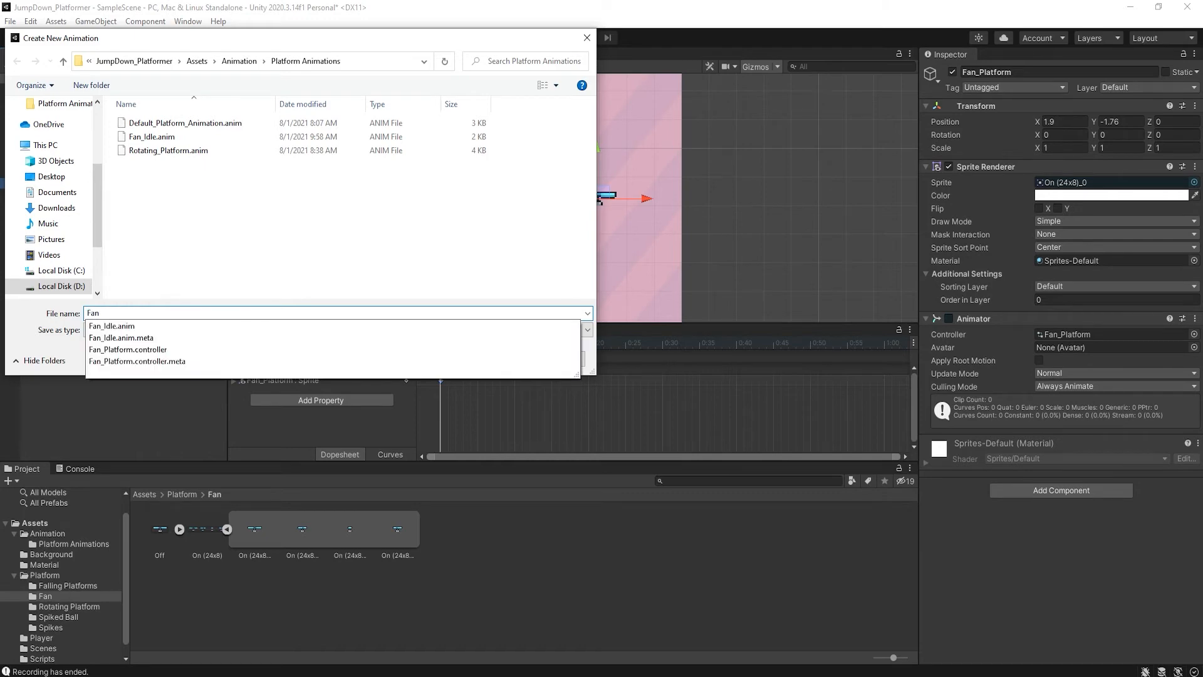
text(_On)
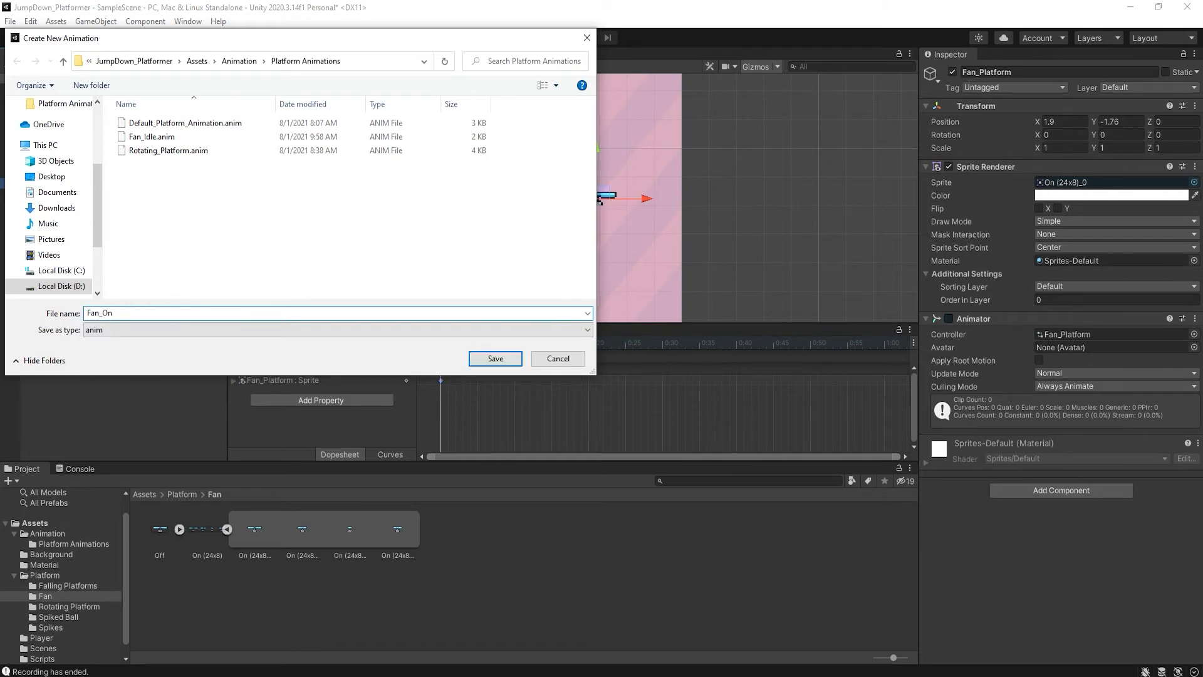
click(495, 359)
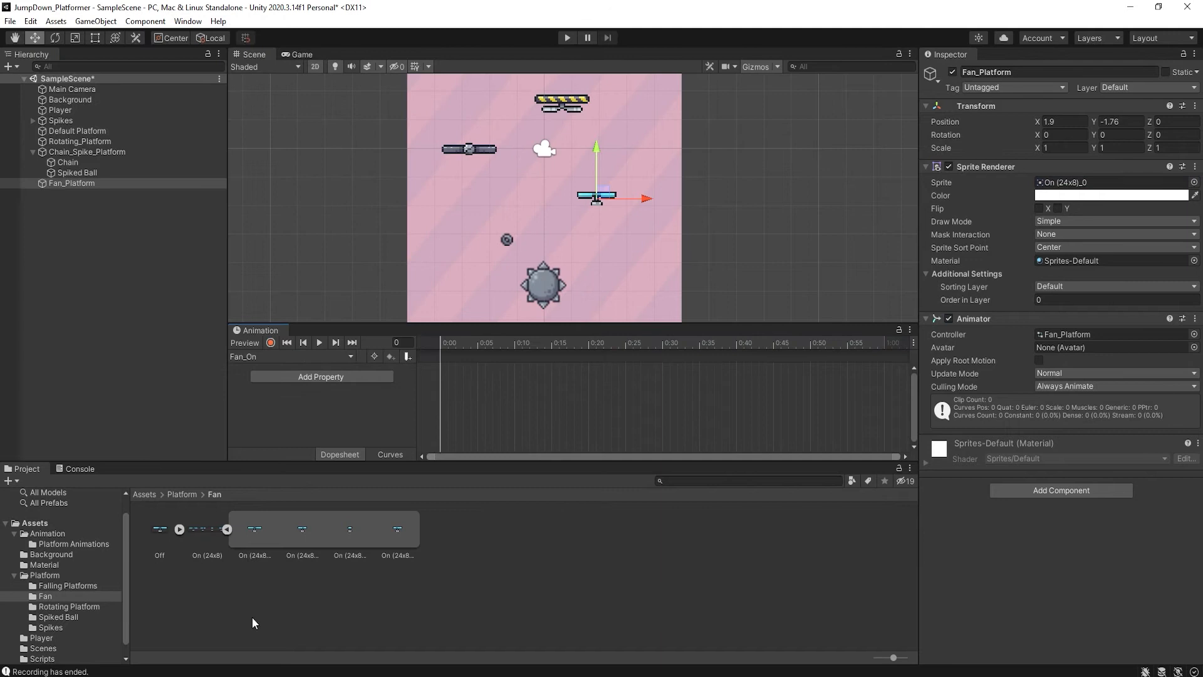
Add all four sliced On (24x8) sprites as keyframes starting at 0:00 in Fan_On and preview the spinning fan
click(253, 538)
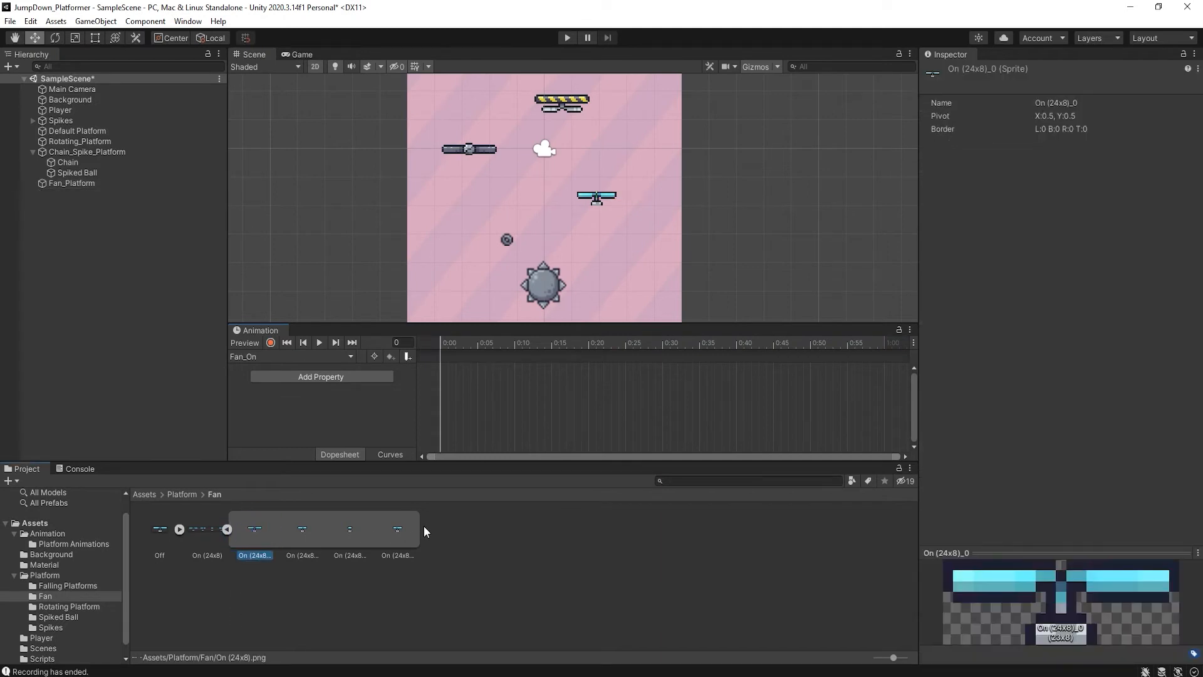
shift+click(396, 528)
drag(255, 528, 557, 379)
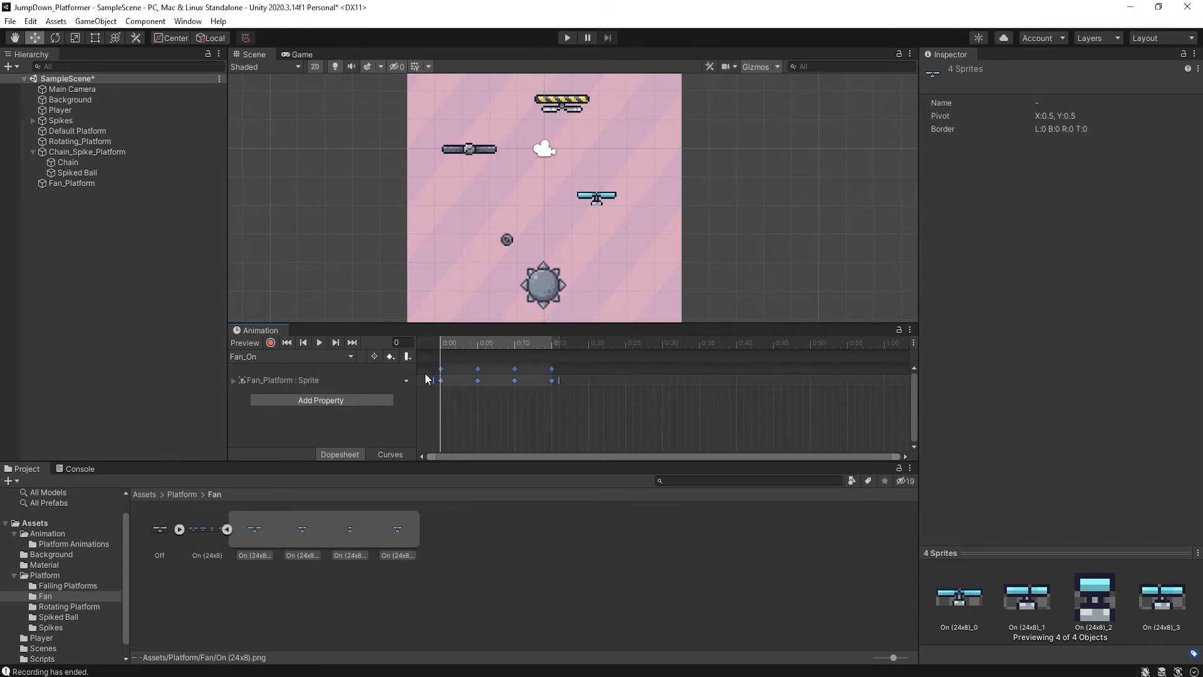
click(320, 343)
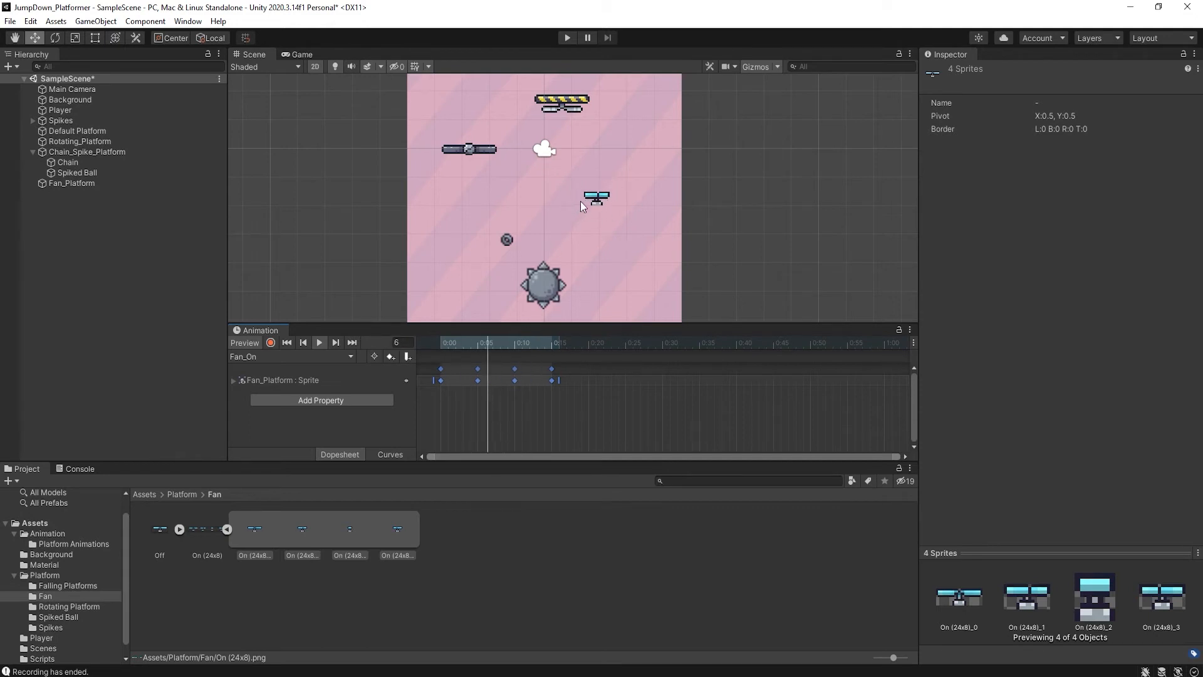
click(319, 342)
mouse_move(475, 340)
mouse_down()
mouse_move(439, 340)
mouse_move(546, 337)
mouse_move(458, 341)
mouse_up()
With Fan_Platform selected, dock the Animation window back beside Scene and Game and show the Scene view
click(71, 183)
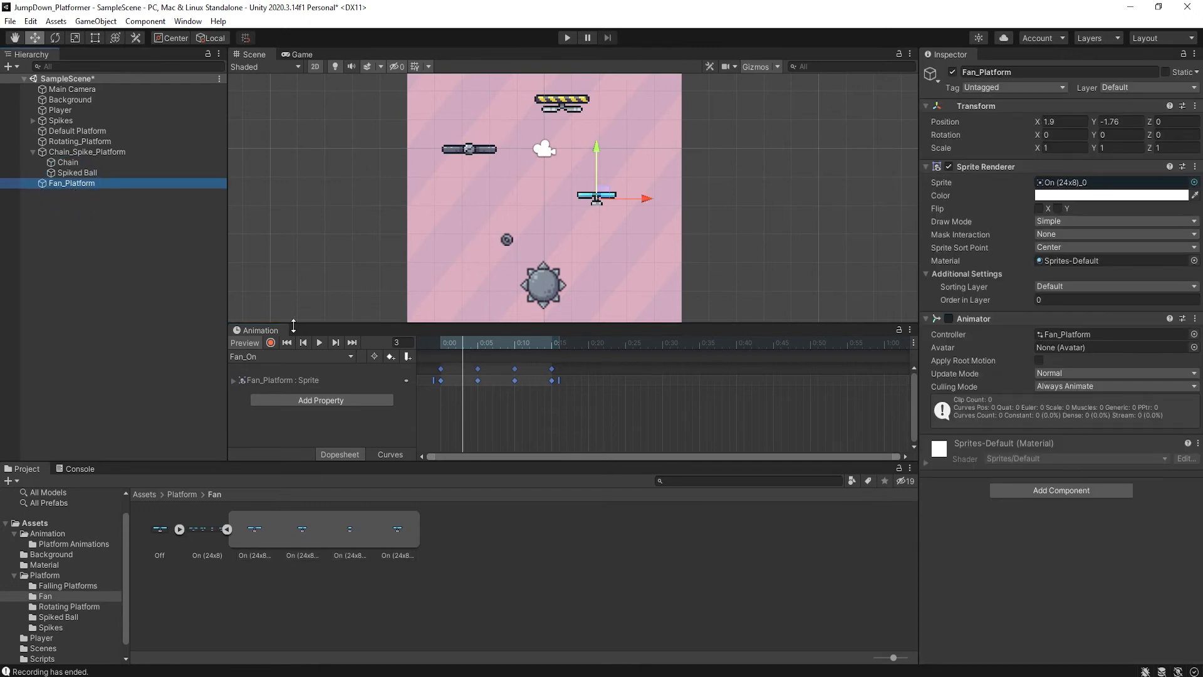
drag(263, 328, 360, 54)
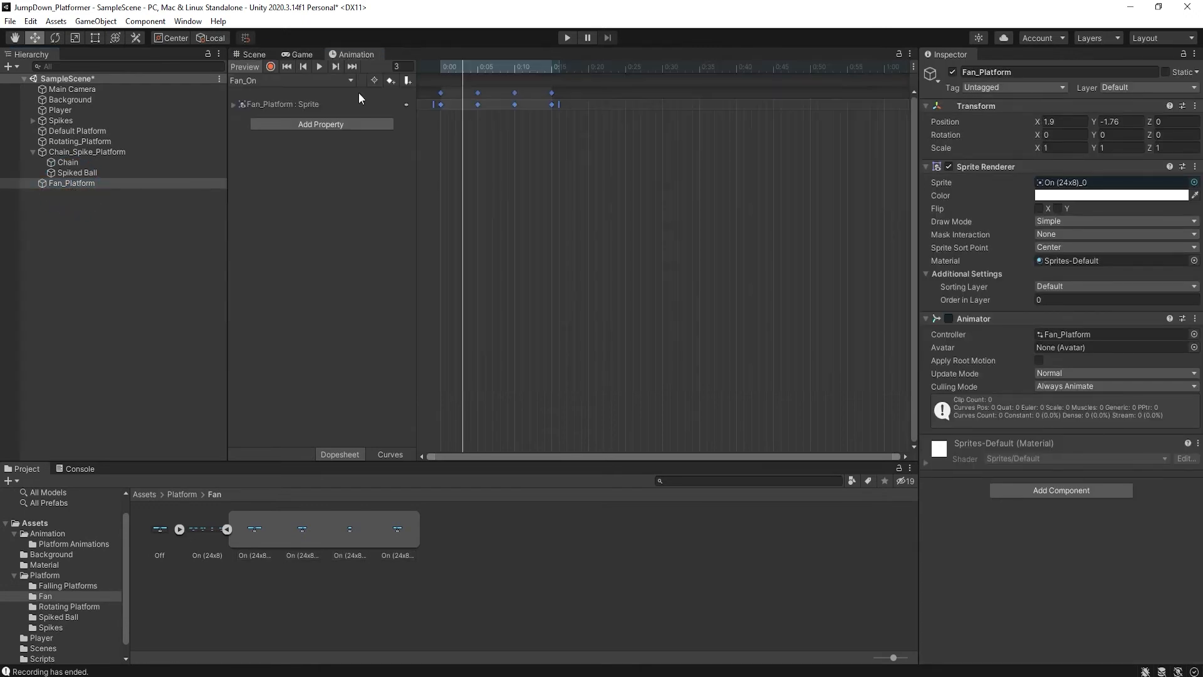
click(250, 55)
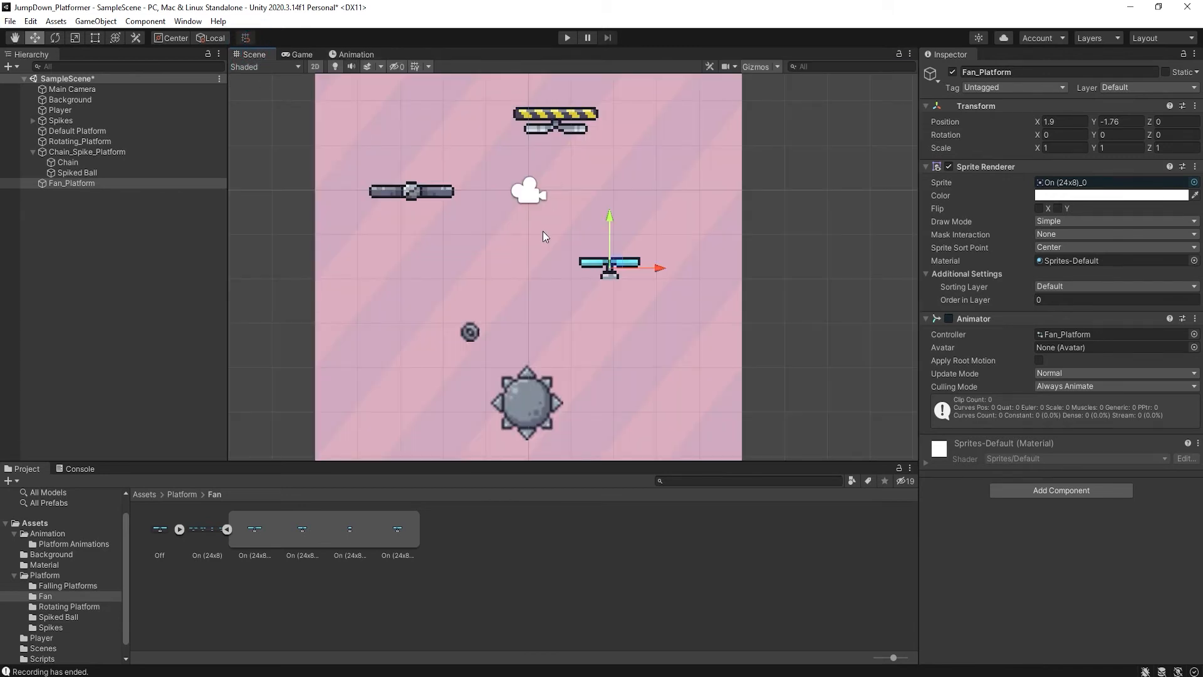
Playtest the scene by walking the player off the striped platform towards the fan platform, and end the test
scroll(515, 302, down, 5)
middle_drag(613, 357, 622, 333)
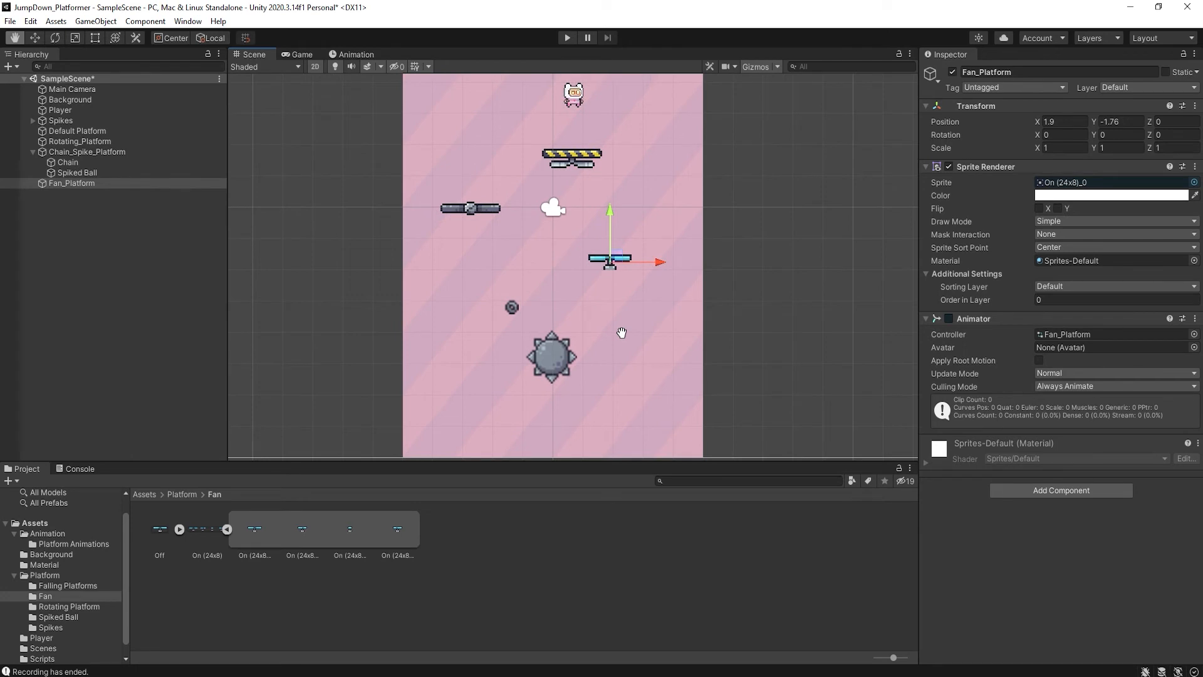
scroll(598, 260, down, 2)
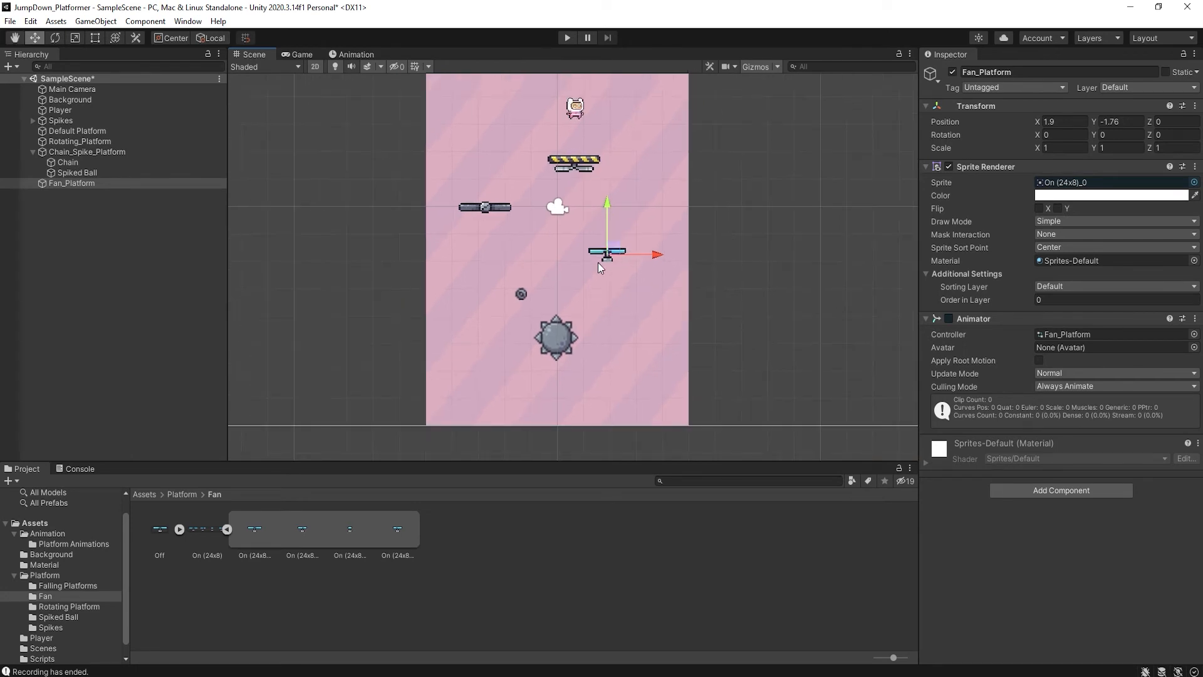
mouse_move(602, 265)
middle_down()
mouse_move(535, 274)
mouse_move(583, 268)
middle_up()
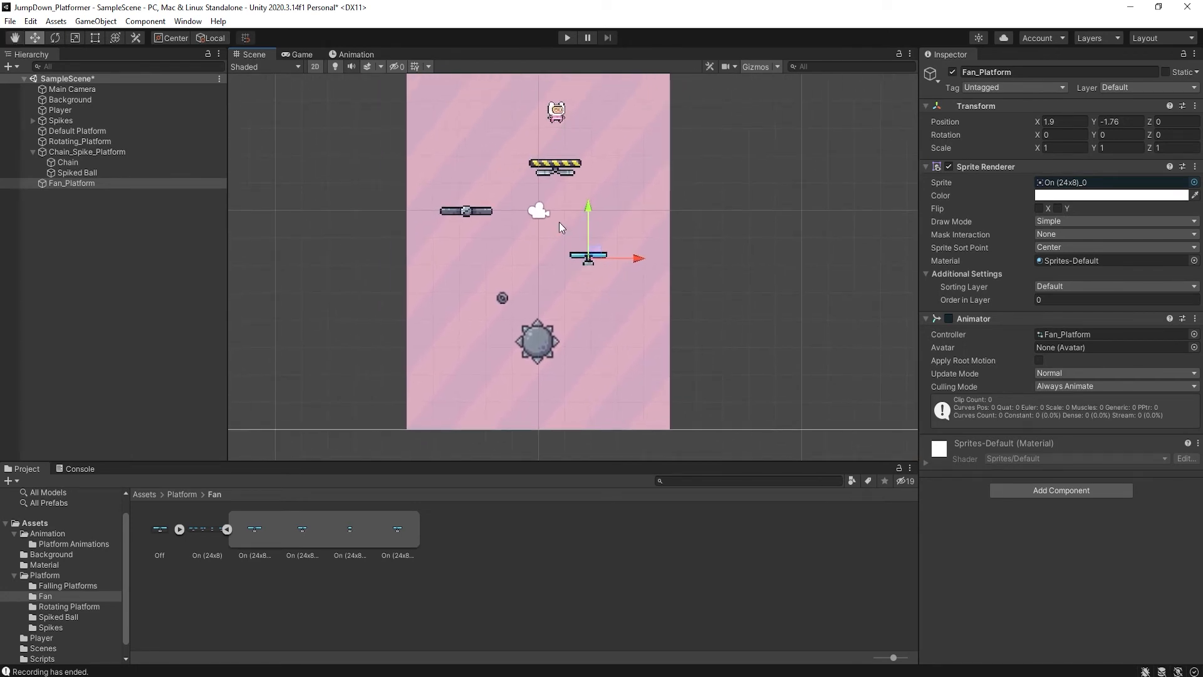
scroll(485, 294, down, 2)
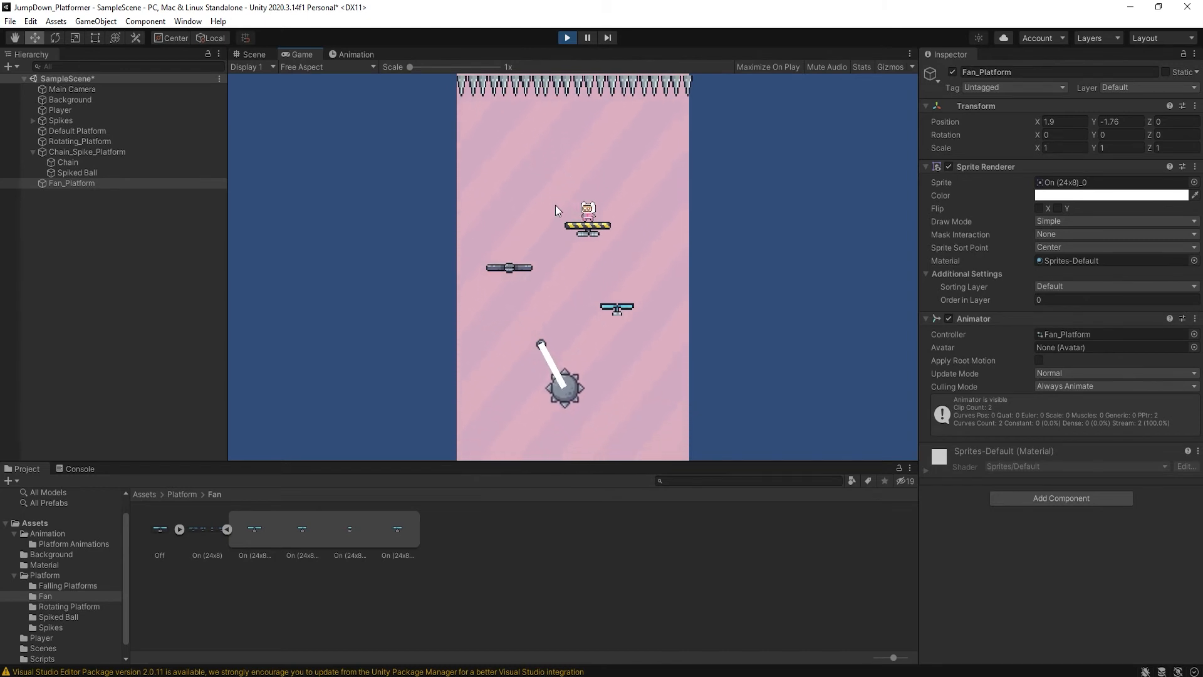
key(Right)
key(Left)
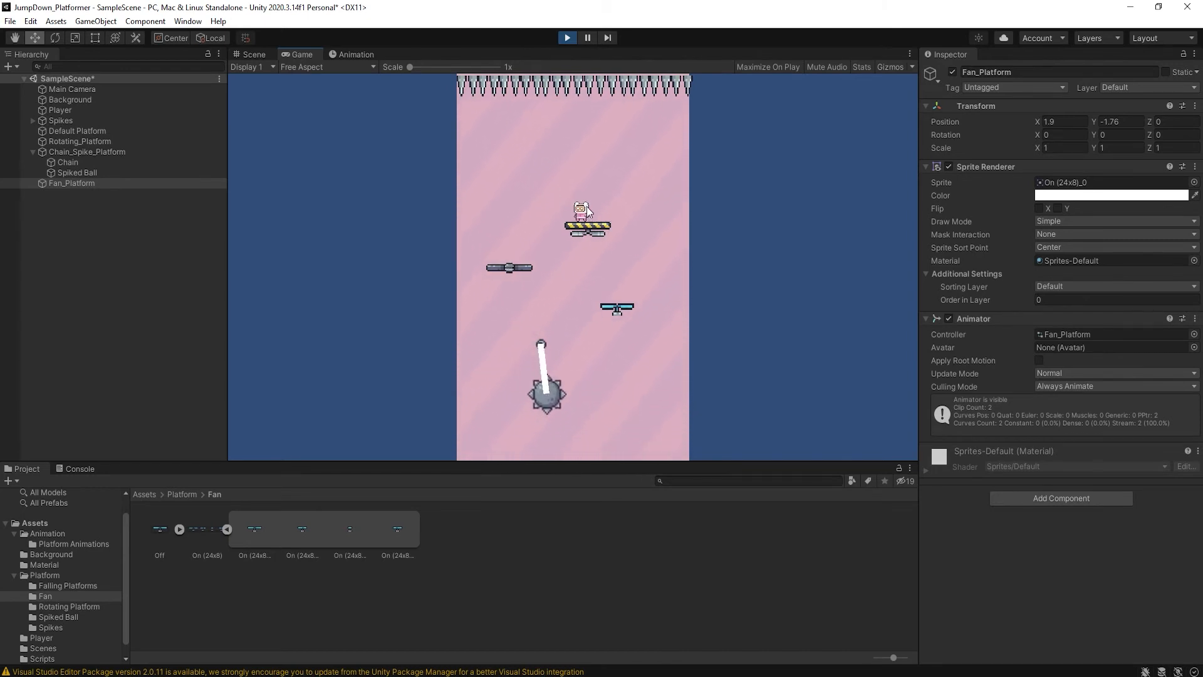
key(Right)
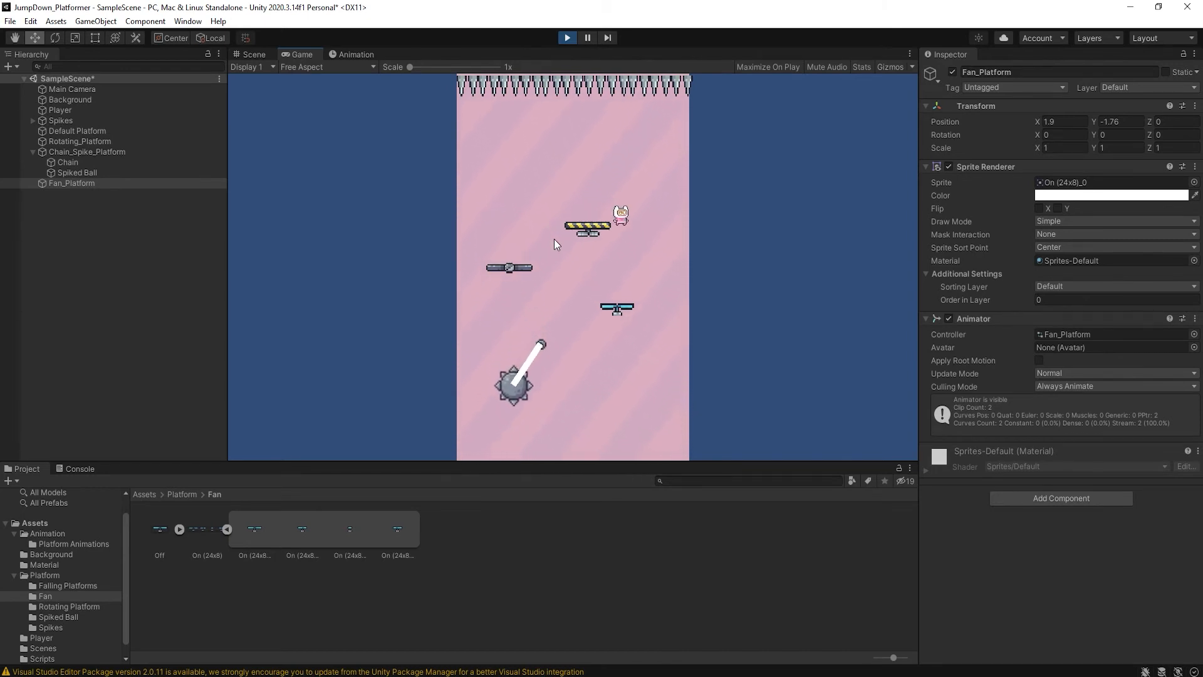
click(568, 38)
Add a Box Collider 2D component to Fan_Platform
click(72, 184)
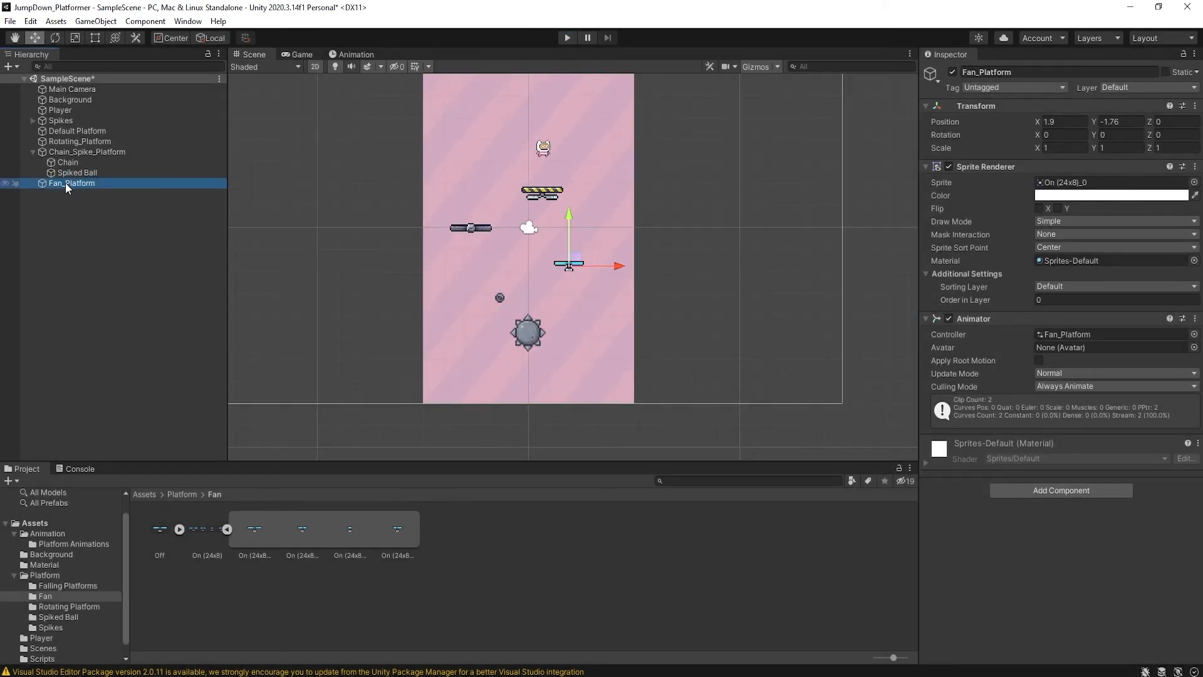
click(1030, 488)
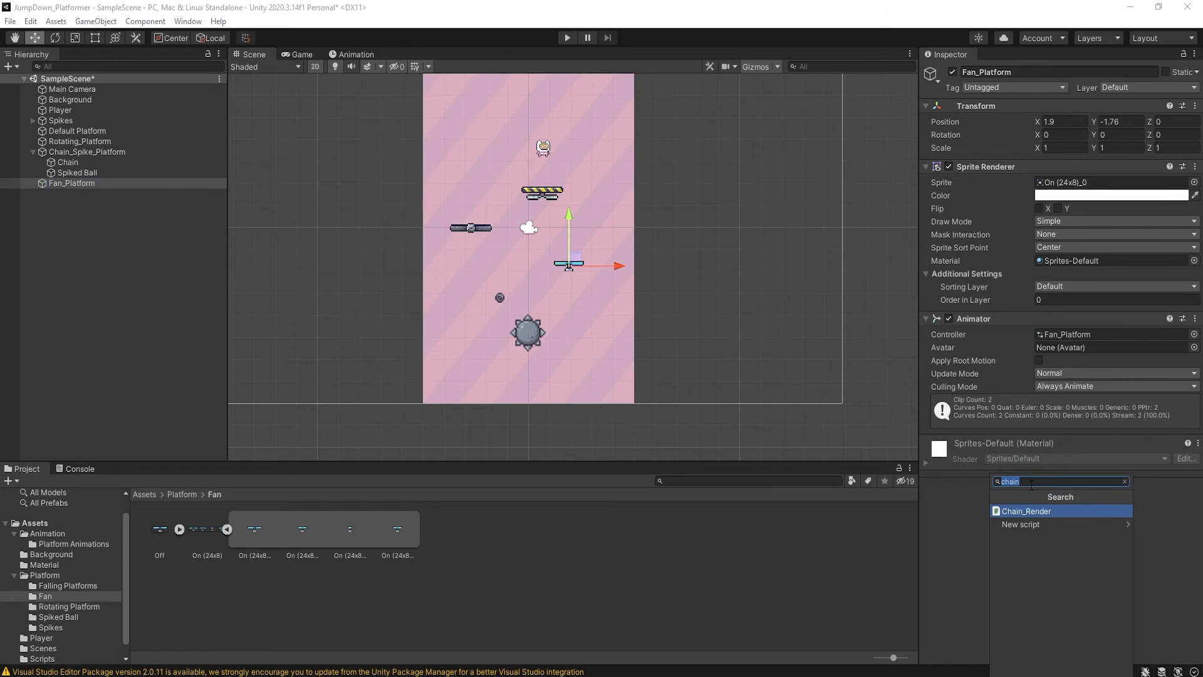
text(box)
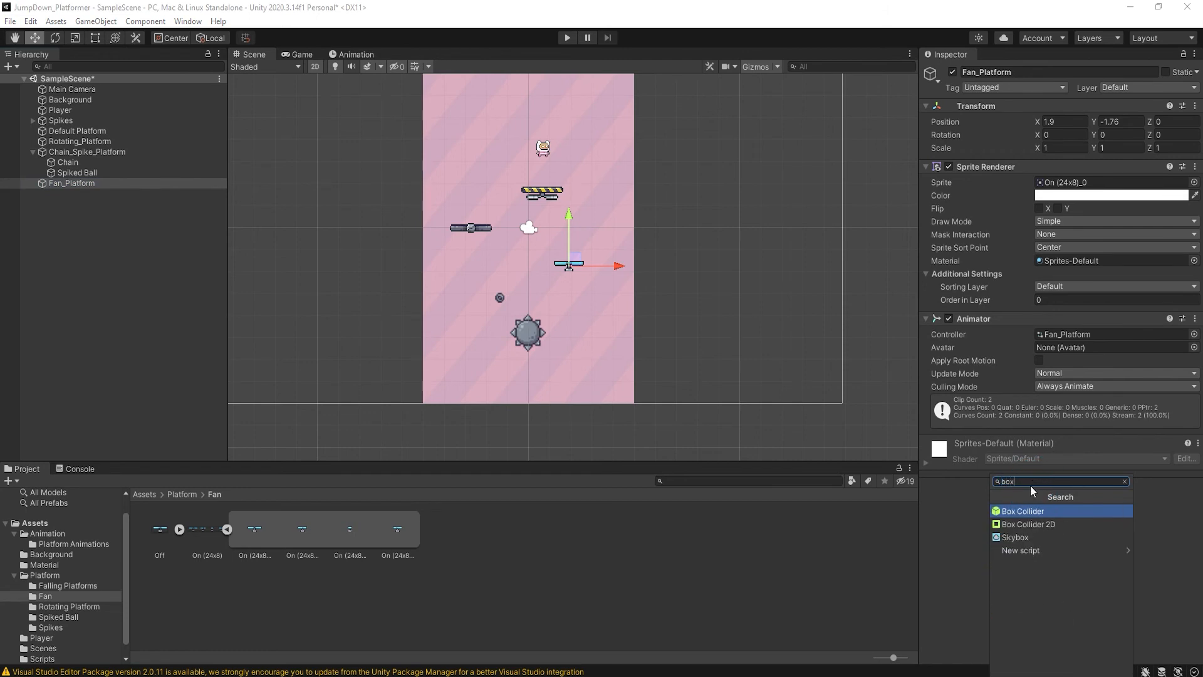
click(1035, 524)
Raise the lower edge of Fan_Platform's collider to fit only the blades, about 0.25 high with a Y offset of about 0.125
click(1041, 460)
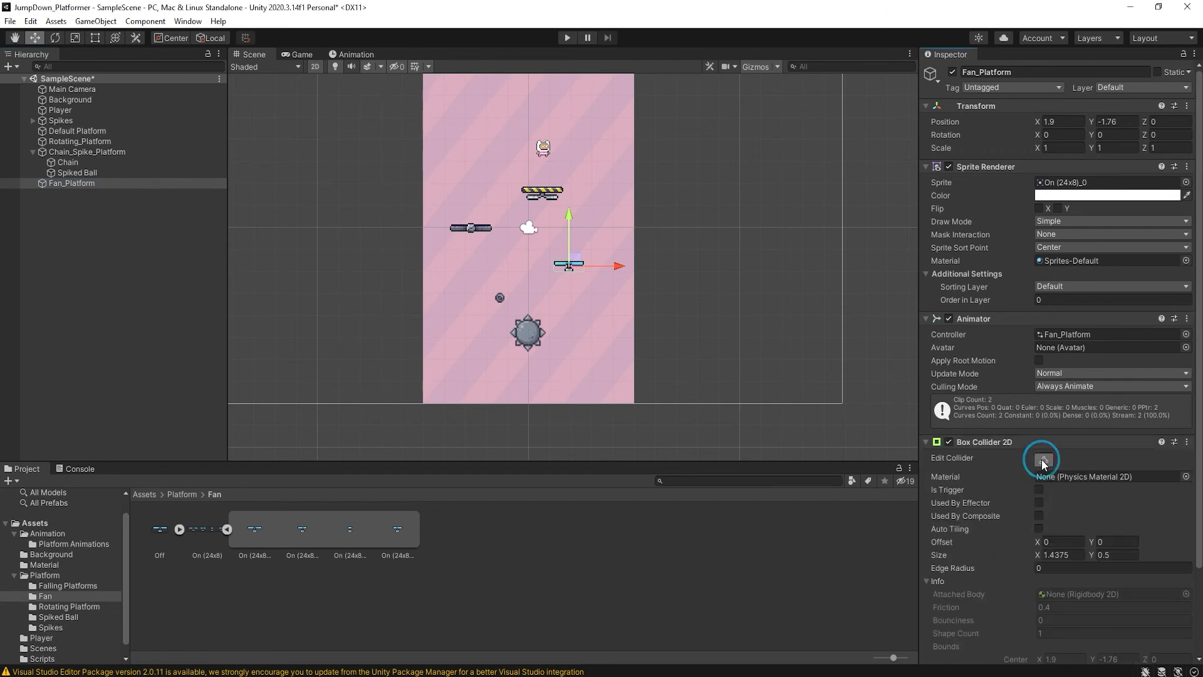
scroll(602, 263, up, 10)
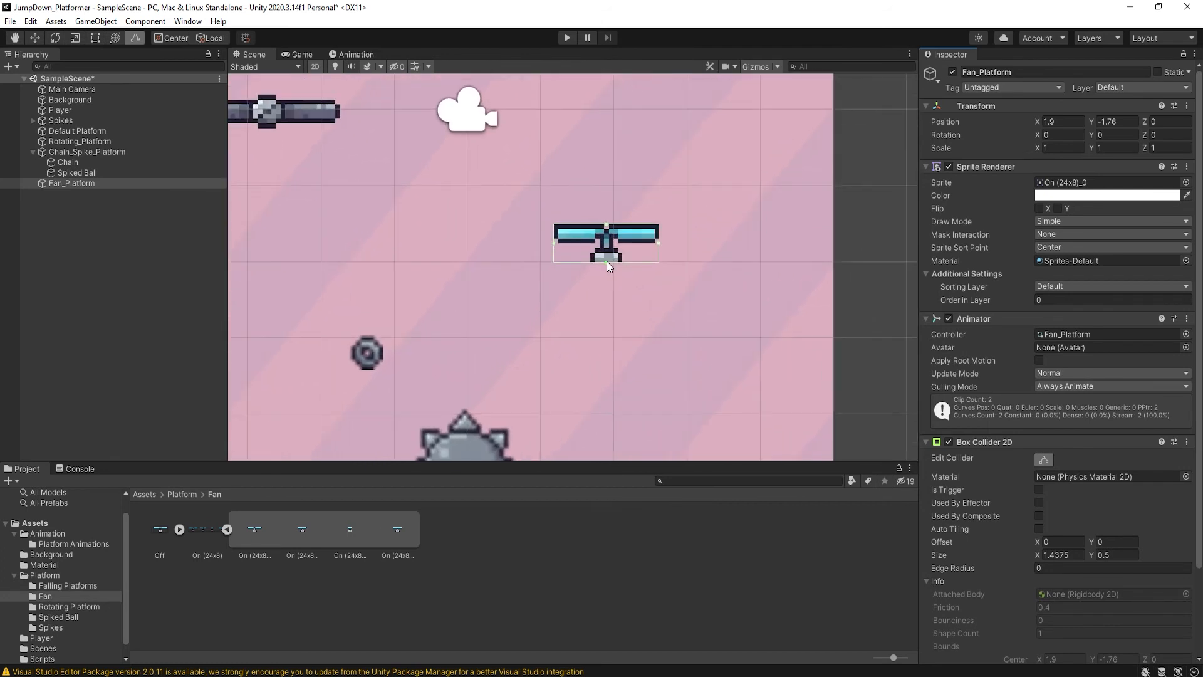
drag(606, 260, 604, 242)
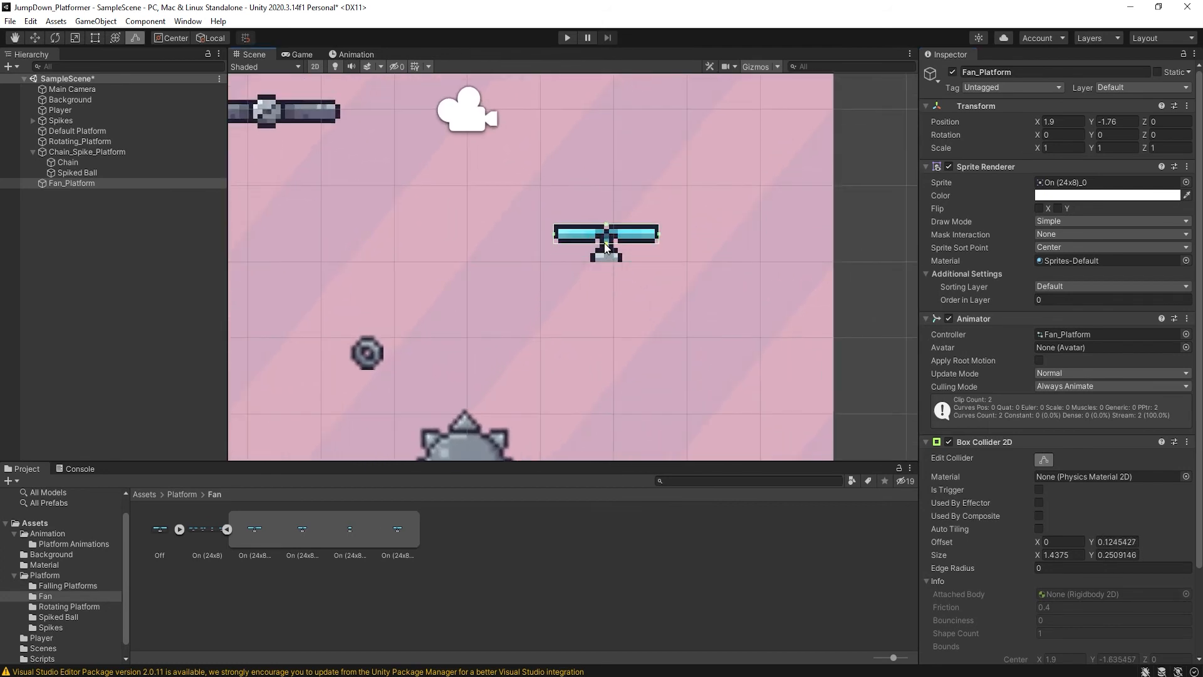
Run the game again and move the player off the striped platform to test landing on the fan's collider
click(566, 38)
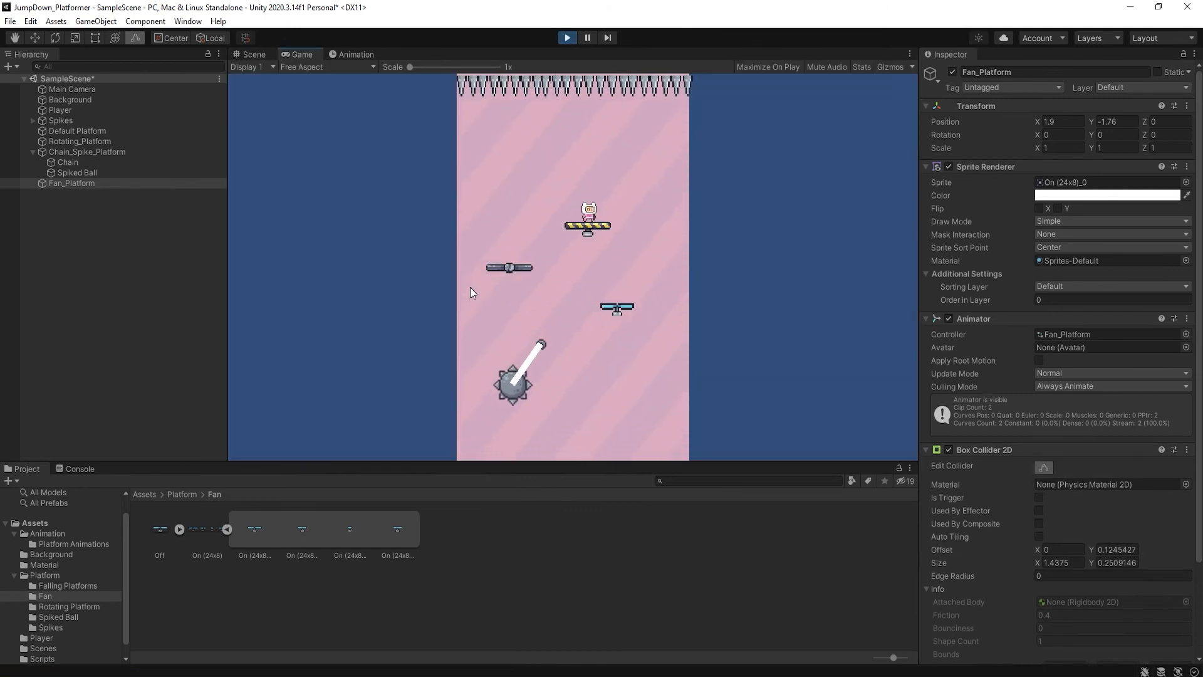
key(a)
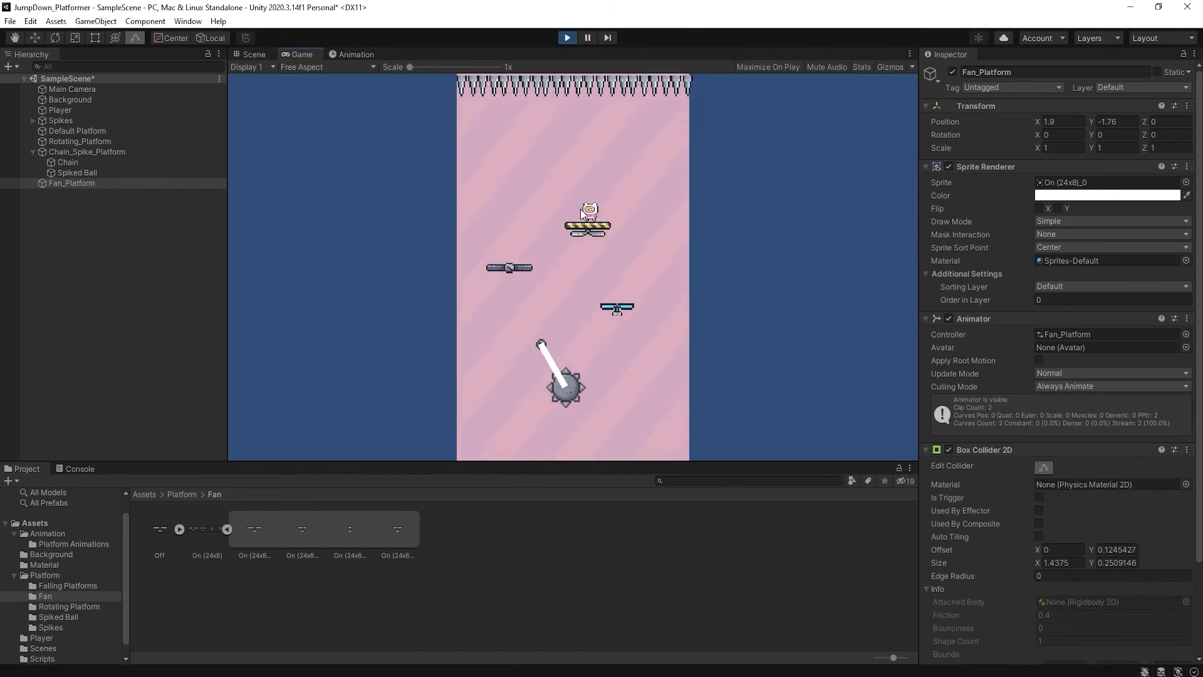
key(d)
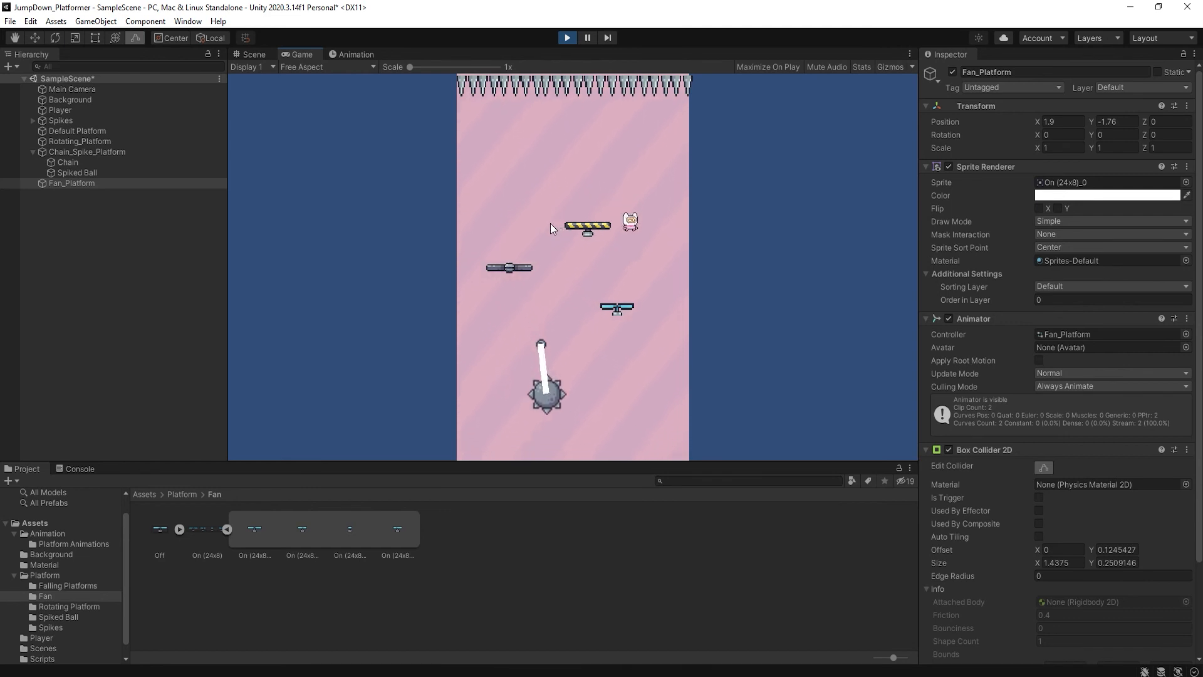